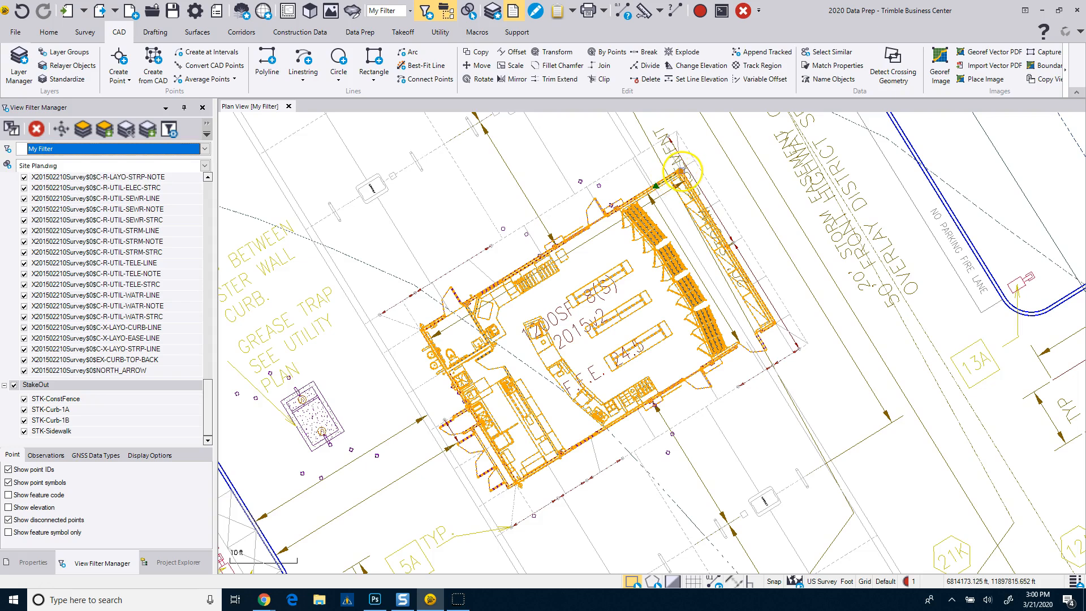
Try moving the whole building floor plan block by its corner grip, and undo the move
{"action": "left_click", "coordinate": [681, 171]}
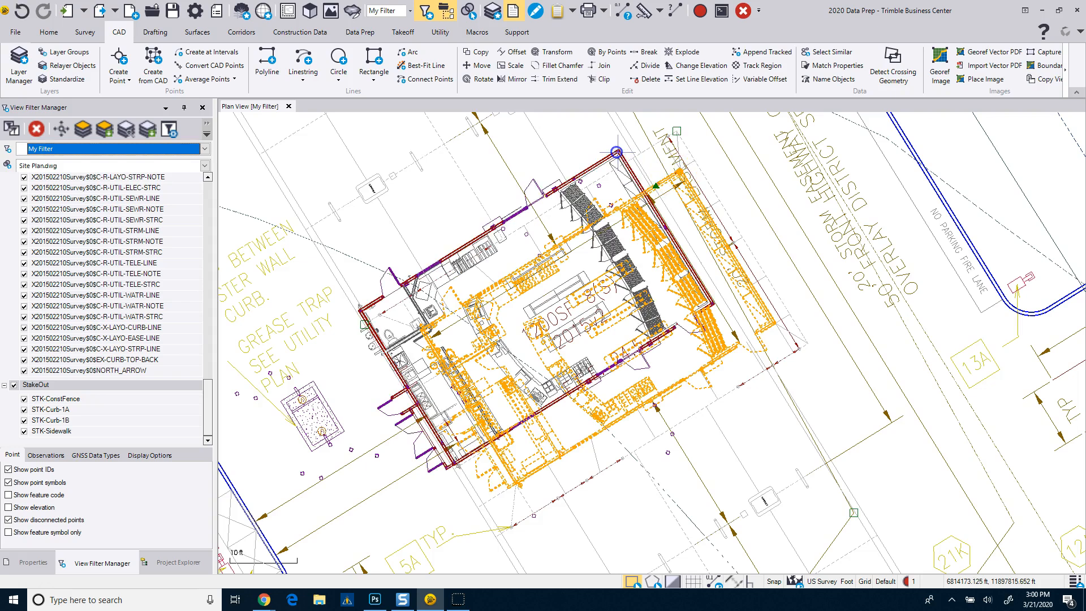
{"action": "left_click", "coordinate": [633, 288]}
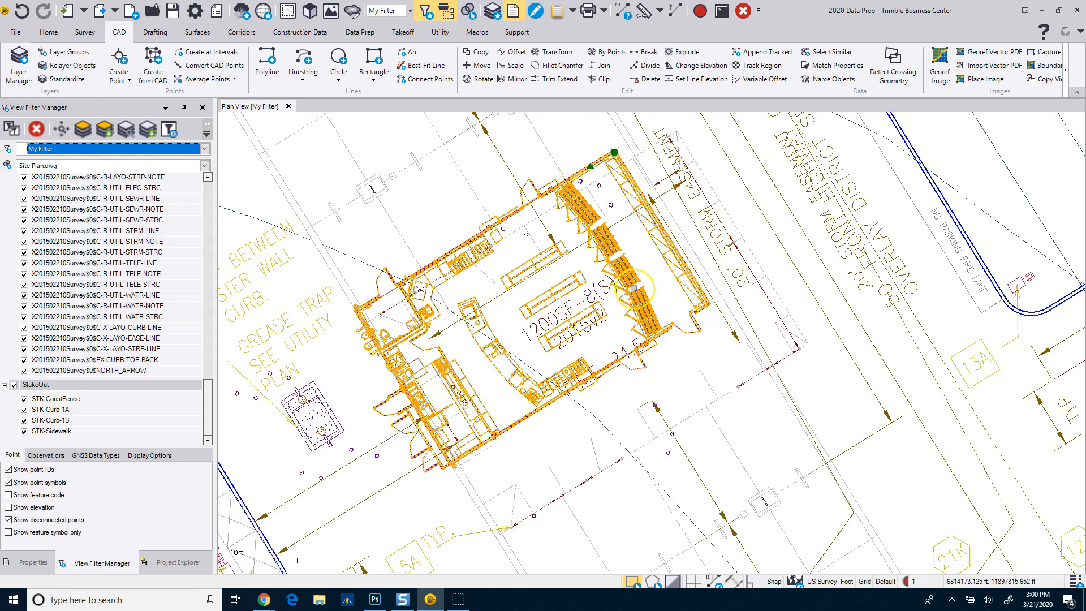
{"action": "key", "text": "ctrl+z"}
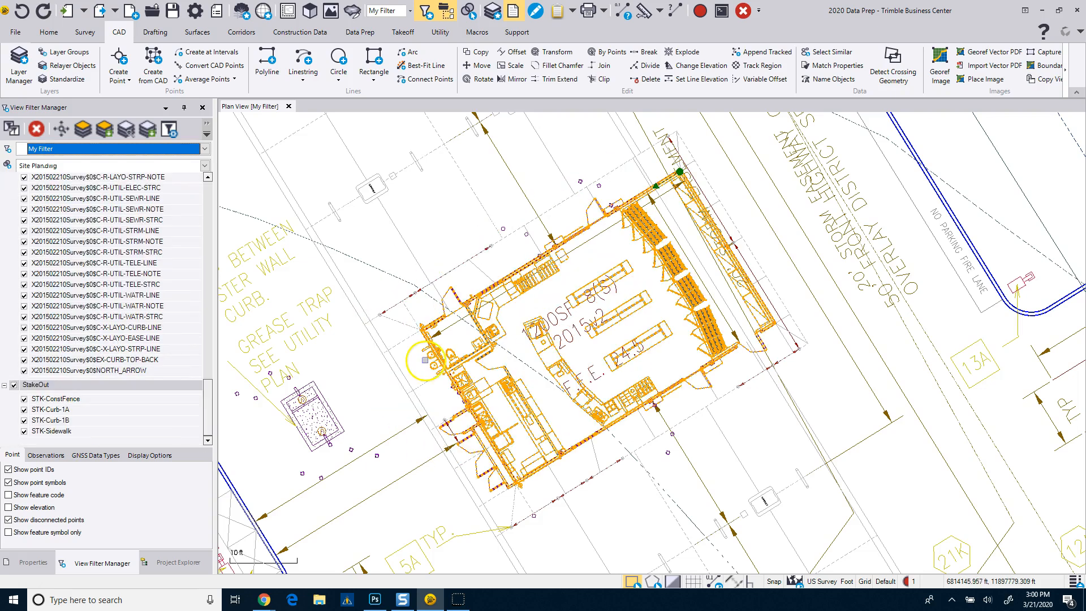
Examine the wall linework at the building's outer corner beside the restroom
{"action": "left_click", "coordinate": [427, 342]}
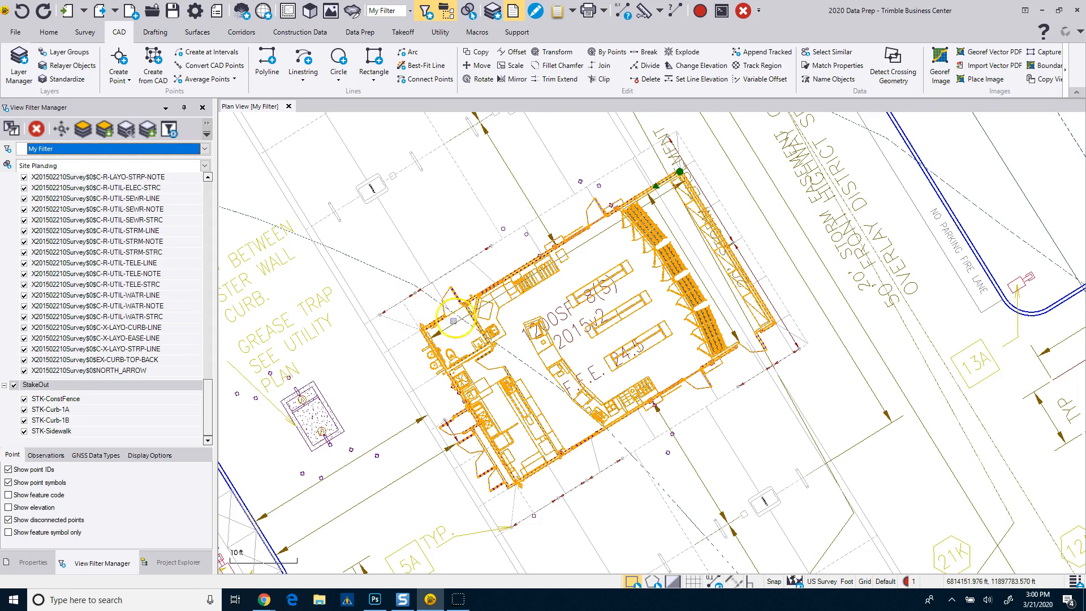
{"action": "scroll", "coordinate": [416, 323], "scroll_direction": "up", "scroll_amount": 3}
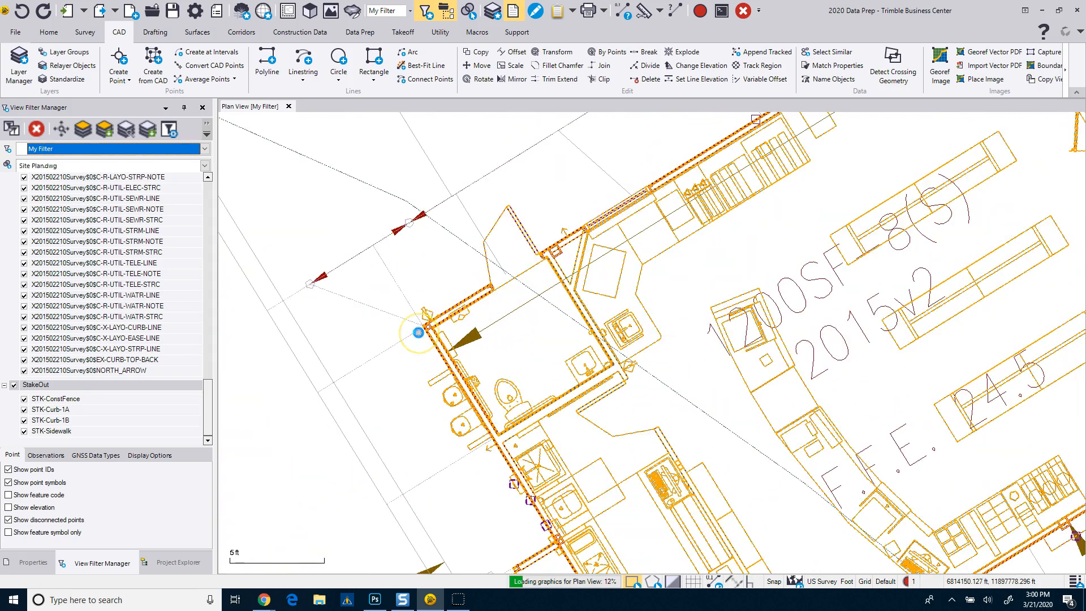
{"action": "left_click", "coordinate": [417, 334]}
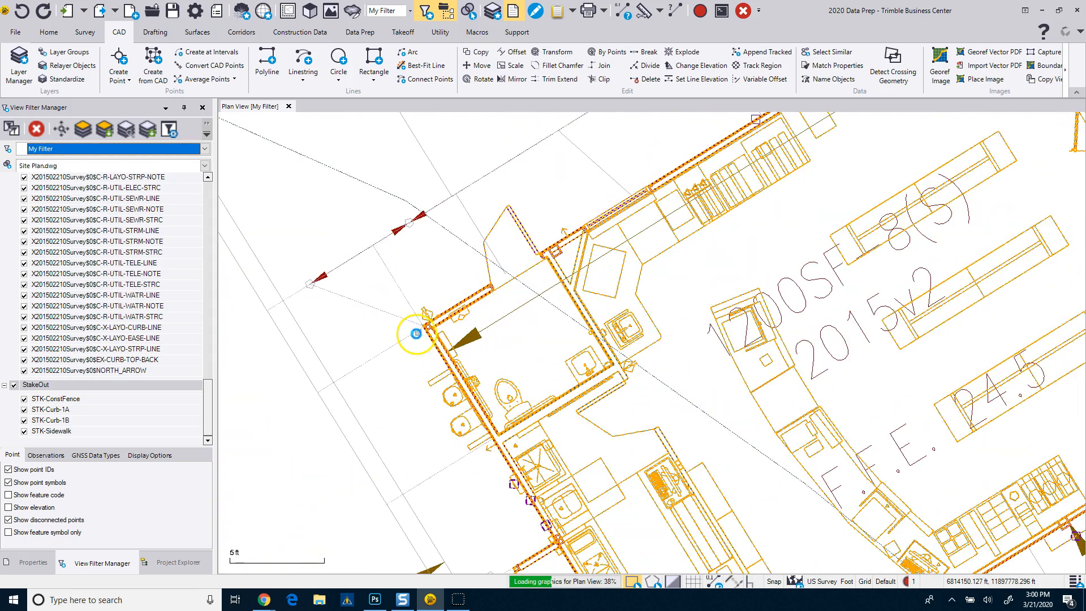
{"action": "scroll", "coordinate": [475, 390], "scroll_direction": "up", "scroll_amount": 4}
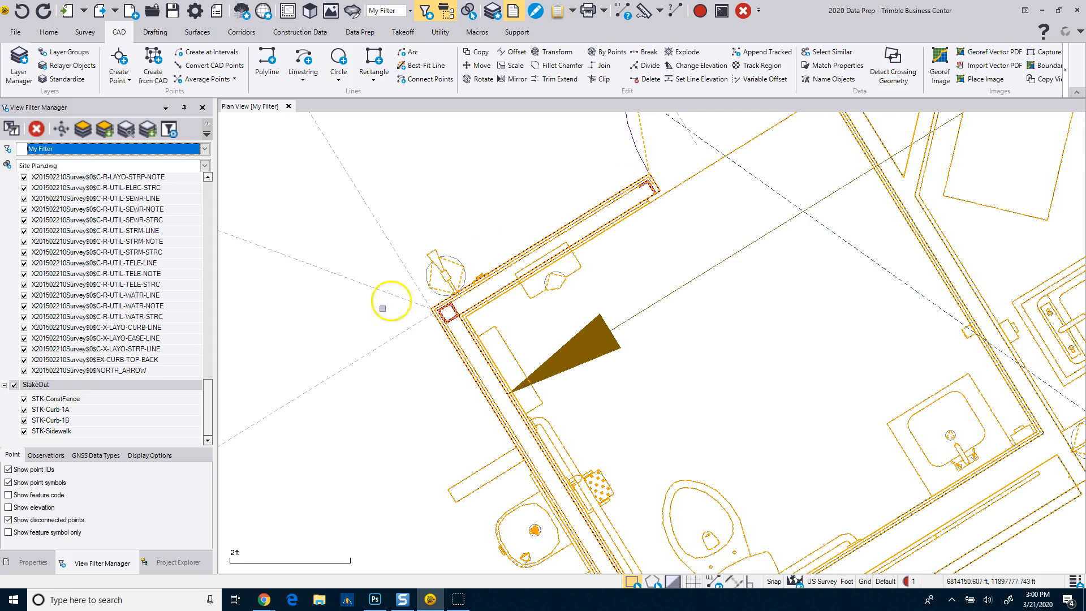
{"action": "scroll", "coordinate": [604, 497], "scroll_direction": "down", "scroll_amount": 6}
{"action": "middle_click_drag", "start_coordinate": [604, 496], "coordinate": [524, 320]}
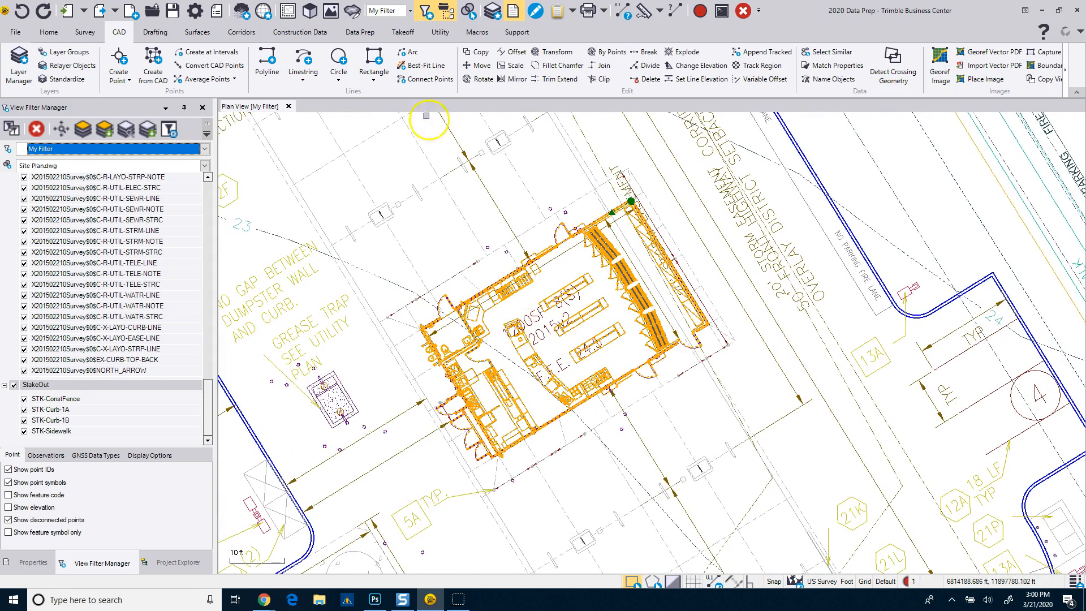
Start a linestring named Building Footprint and create a new layer named STK-Building Footprint for it
{"action": "left_click", "coordinate": [301, 61]}
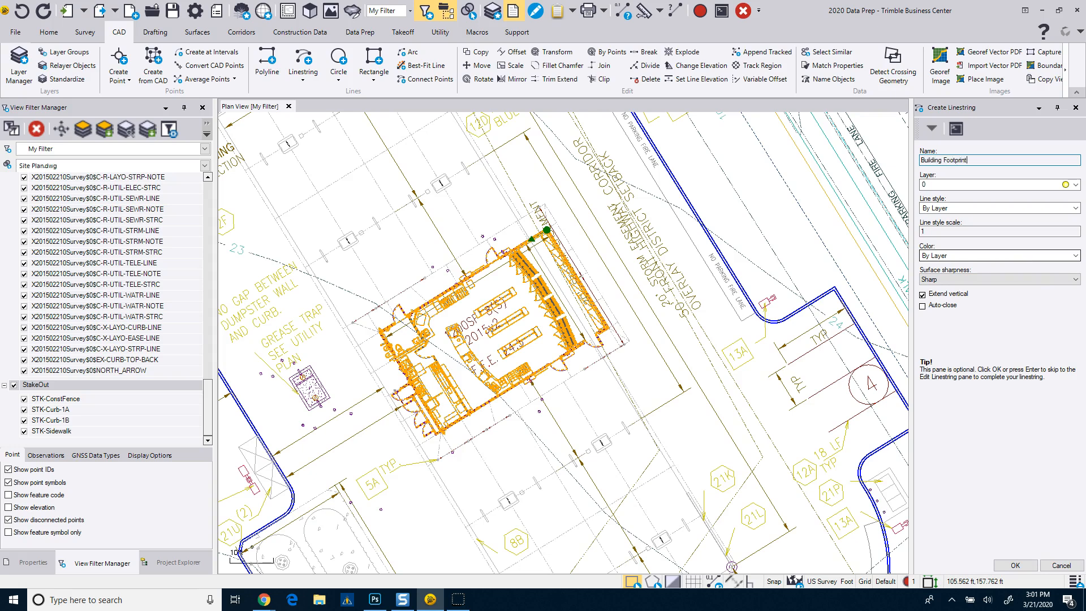
{"action": "left_click", "coordinate": [937, 185]}
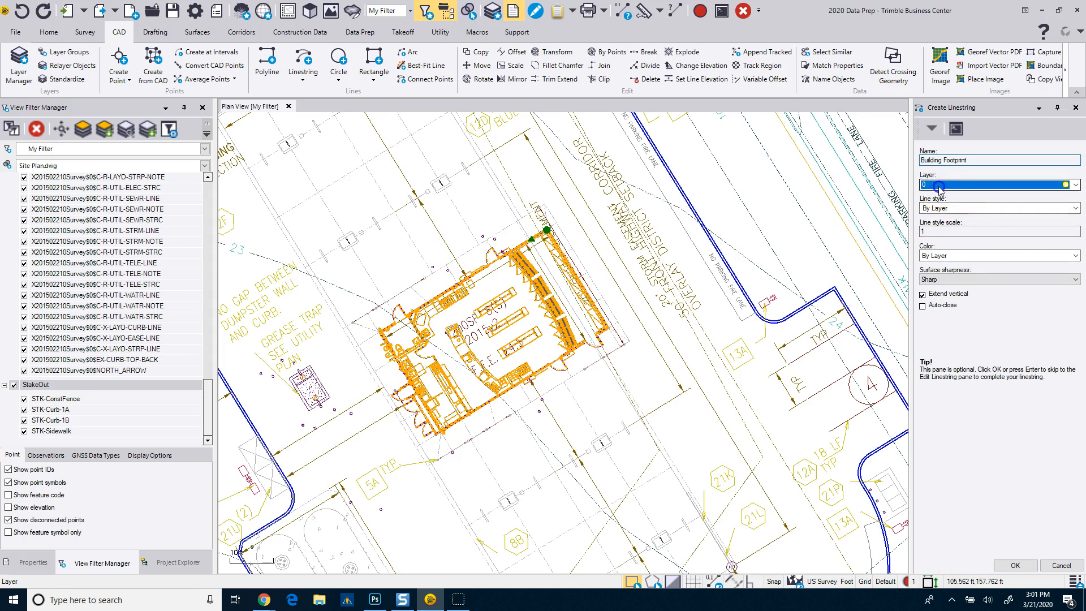
{"action": "left_click", "coordinate": [939, 189]}
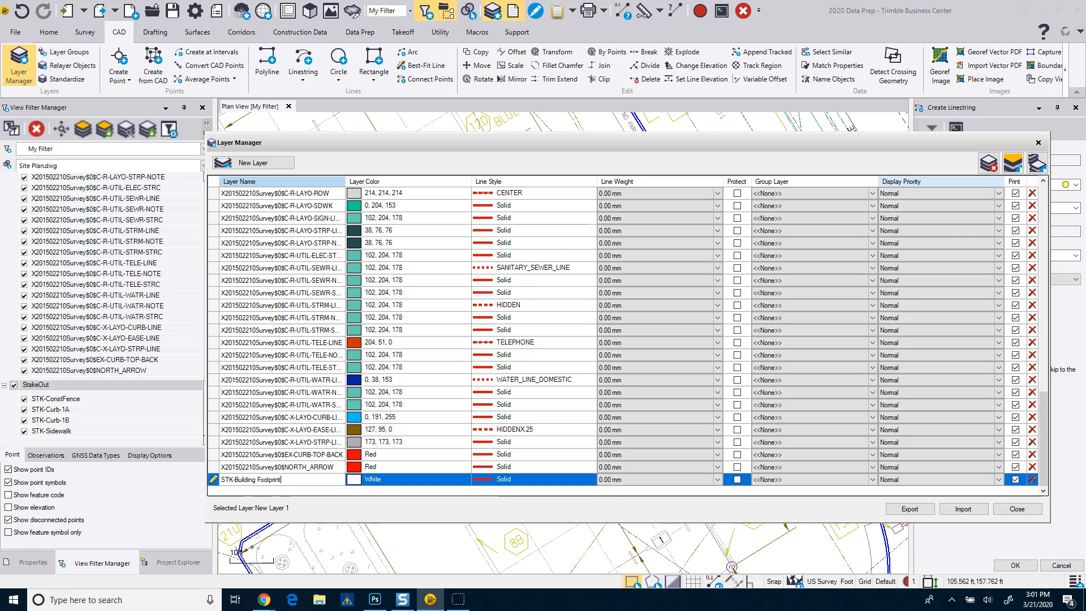
Set the STK-Building Footprint layer's color to Magenta and its line weight to 0.30 mm
{"action": "left_click", "coordinate": [439, 470]}
{"action": "left_click", "coordinate": [463, 478]}
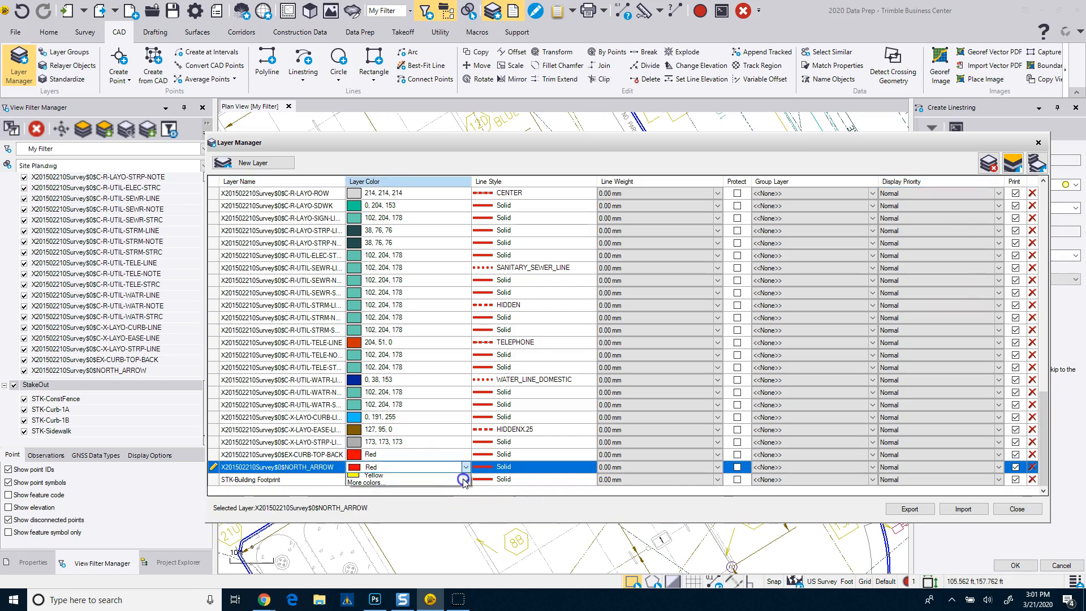
{"action": "left_click", "coordinate": [442, 480]}
{"action": "left_click", "coordinate": [464, 480]}
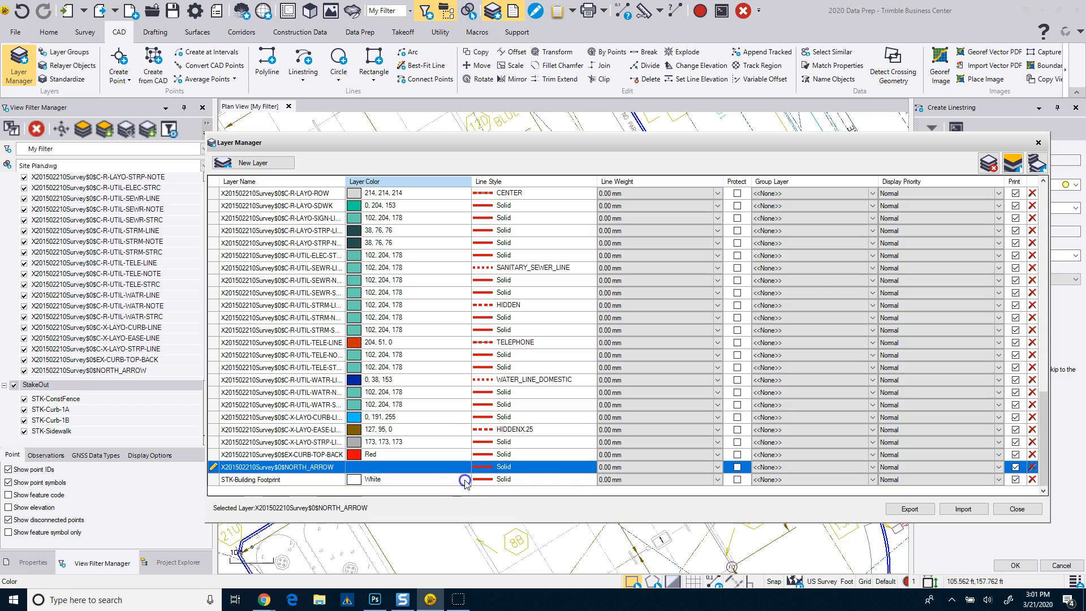
{"action": "left_click", "coordinate": [427, 507]}
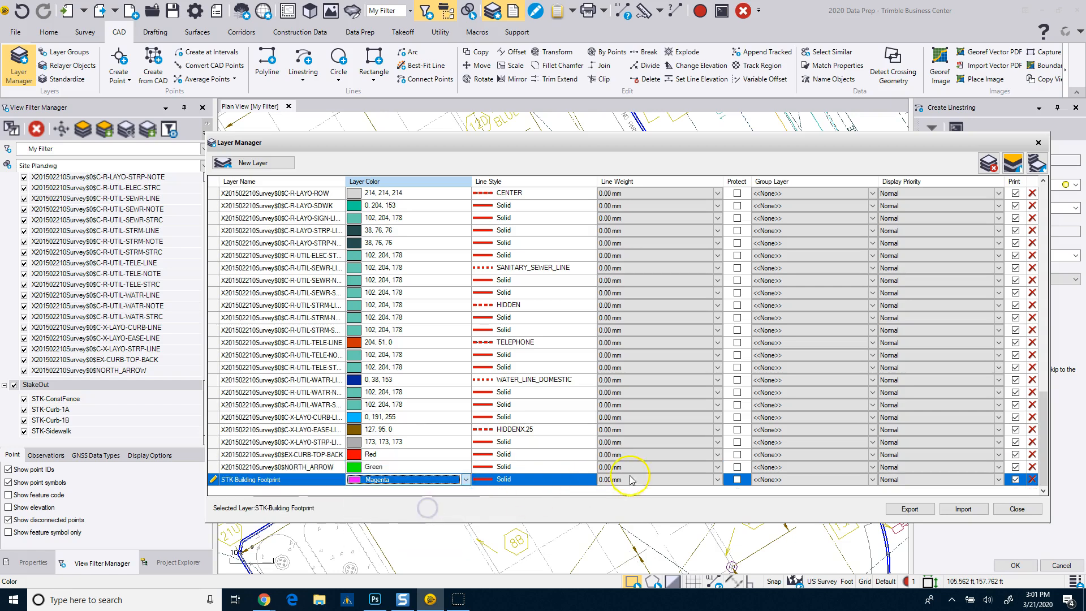
{"action": "left_click", "coordinate": [716, 479]}
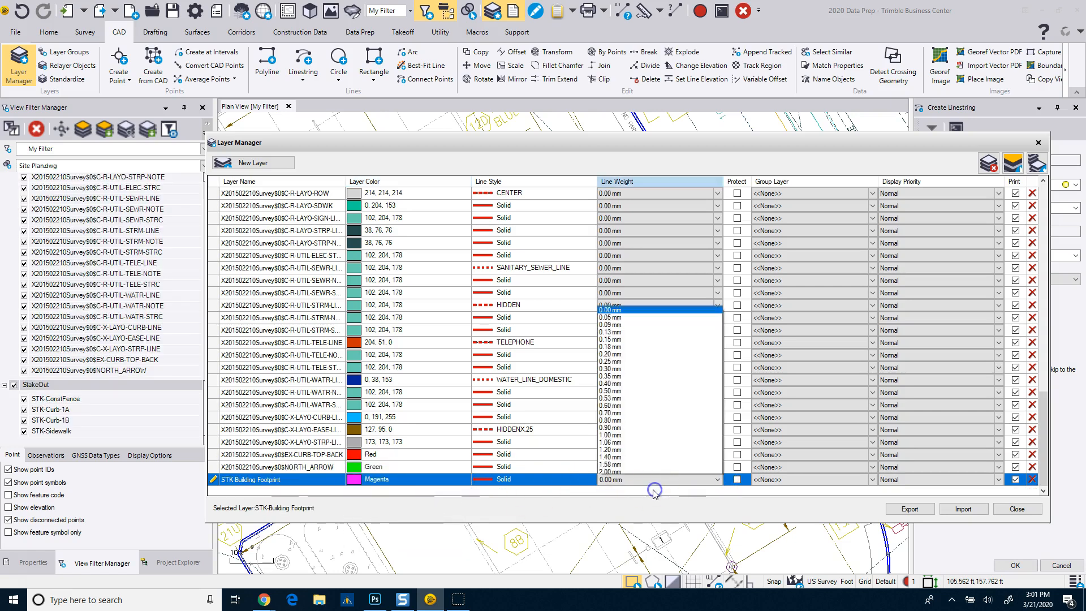
{"action": "left_click", "coordinate": [618, 359]}
Protect the STK-Building Footprint layer, assign it to the StakeOut layer group and return to the linestring settings
{"action": "left_click", "coordinate": [800, 492]}
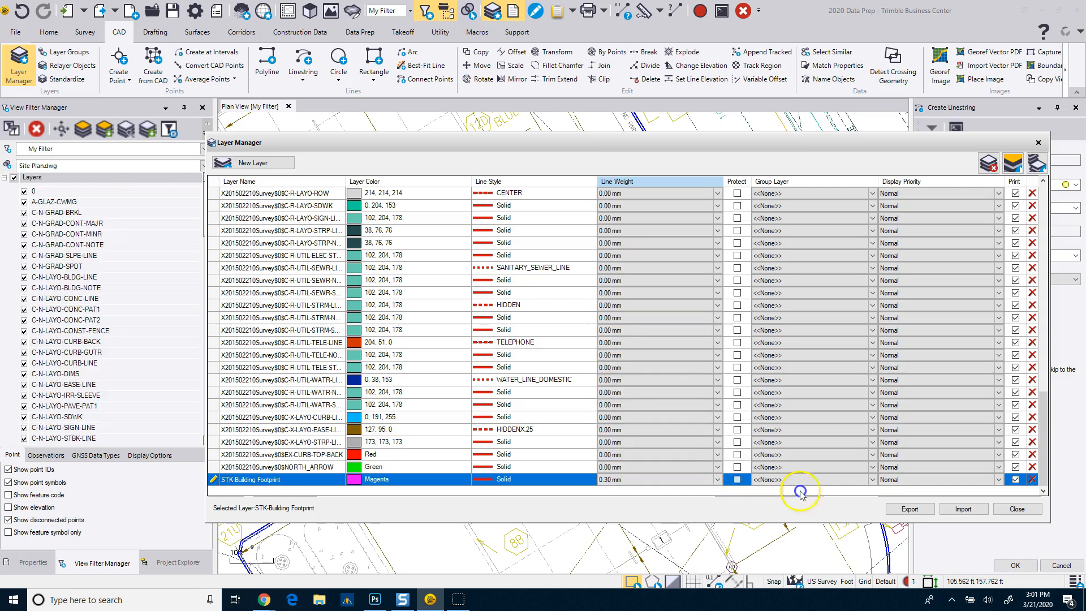
{"action": "left_click", "coordinate": [871, 480]}
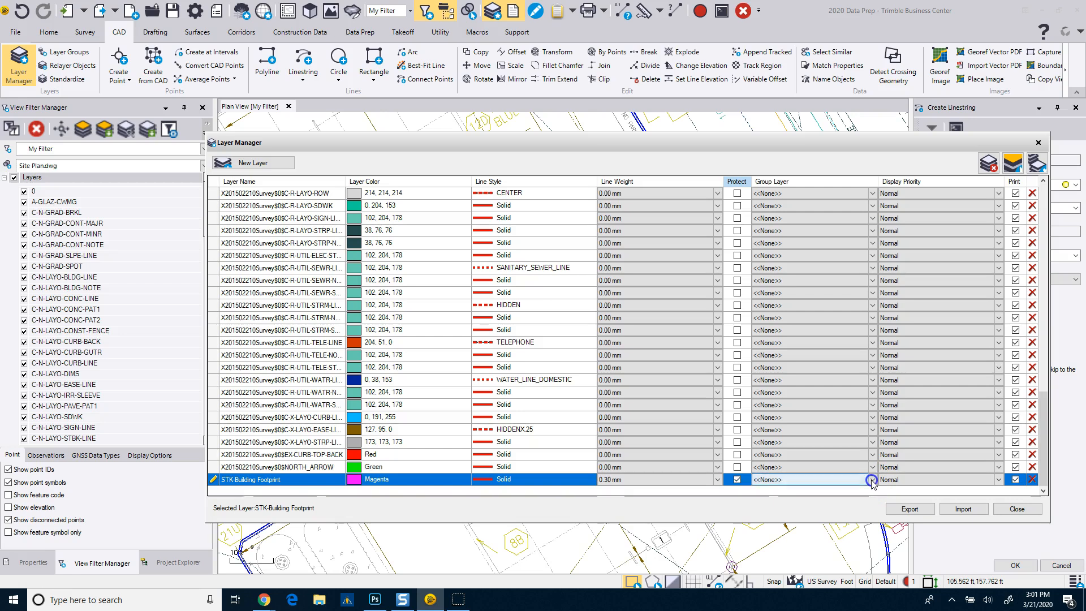
{"action": "left_click", "coordinate": [863, 497]}
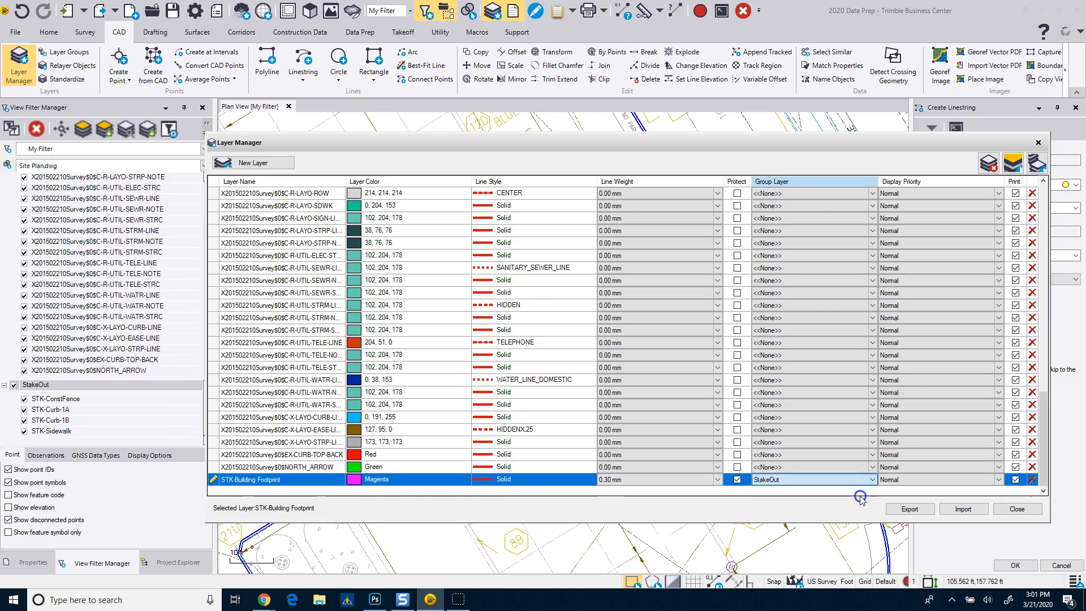
{"action": "left_click", "coordinate": [1010, 511]}
{"action": "left_click", "coordinate": [971, 492]}
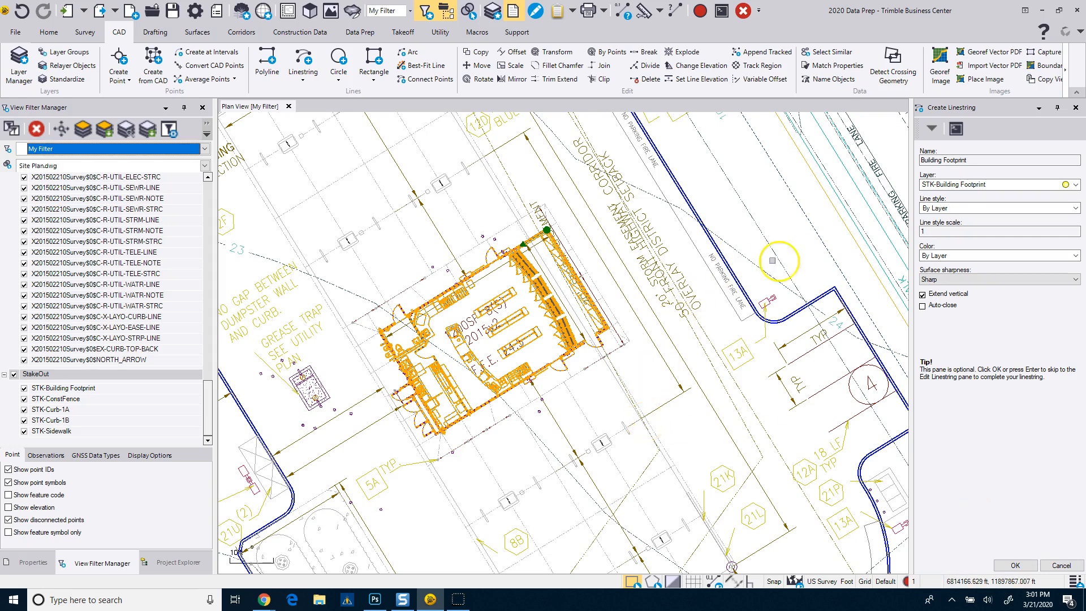
Remove the Site Plan.dwg restriction from the view filter so that everything is displayed
{"action": "mouse_move", "coordinate": [1066, 185]}
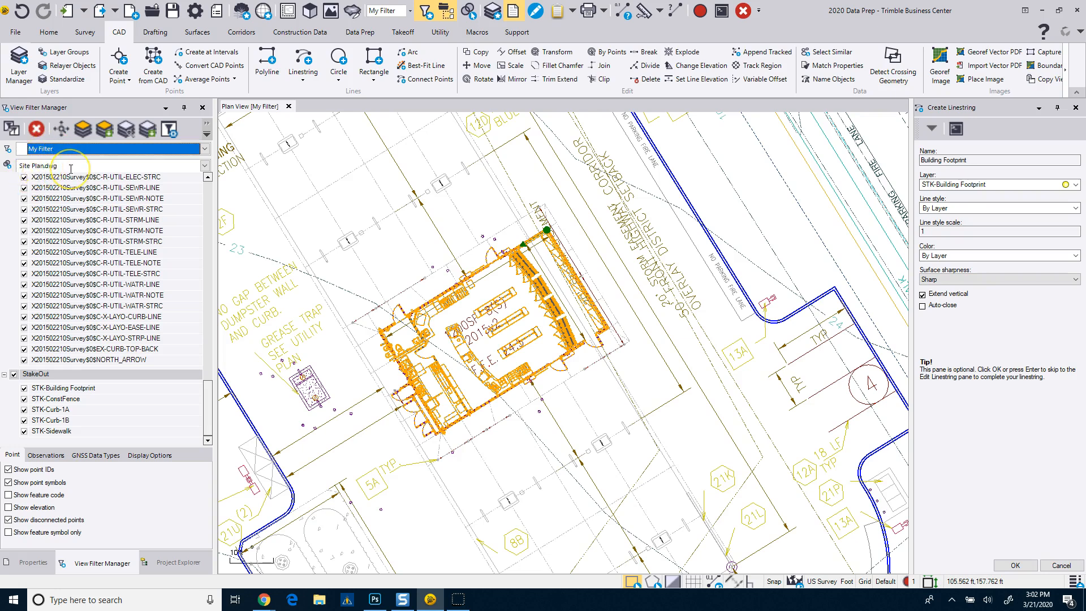
{"action": "left_click", "coordinate": [207, 165]}
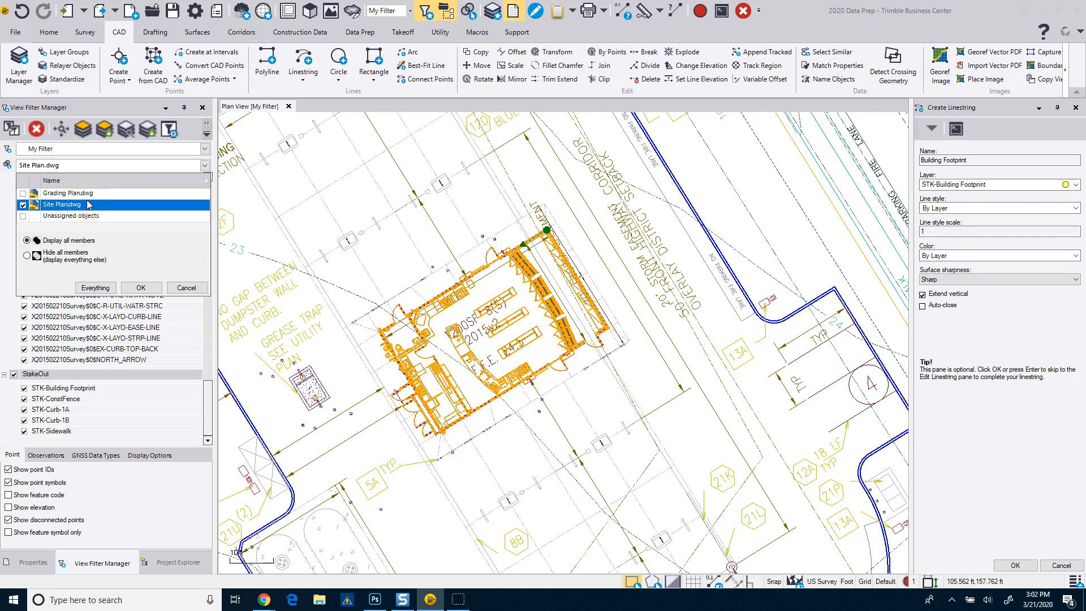
{"action": "left_click", "coordinate": [22, 202]}
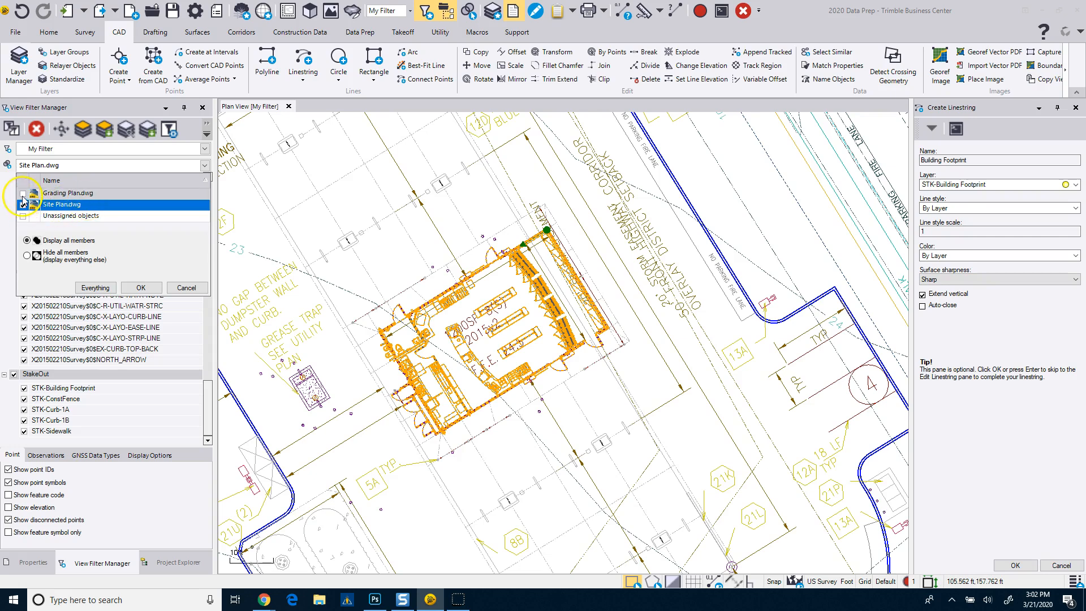
{"action": "left_click", "coordinate": [23, 205]}
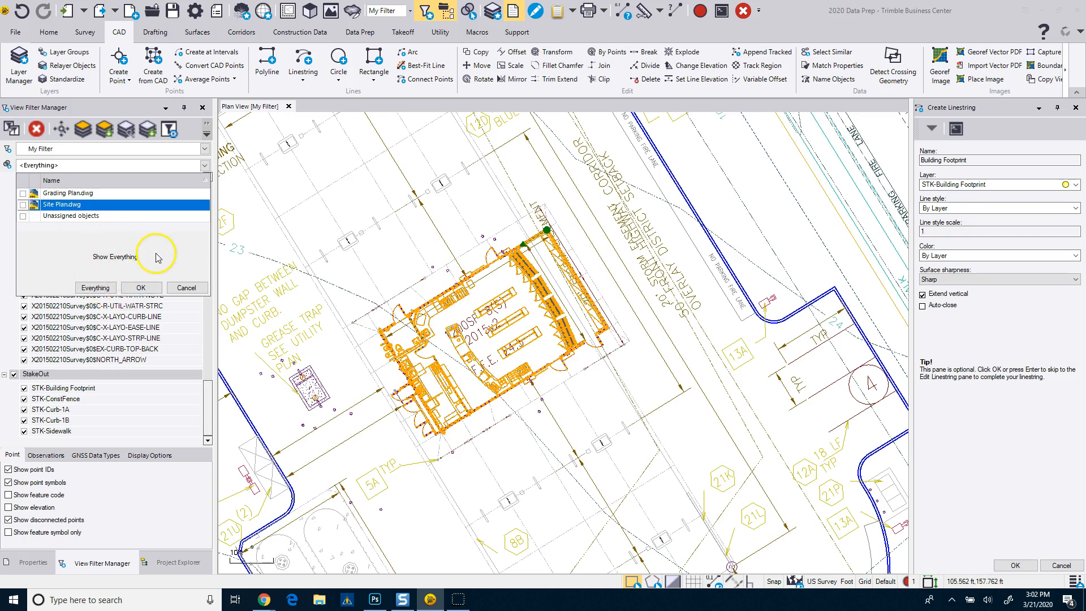
{"action": "left_click", "coordinate": [143, 287]}
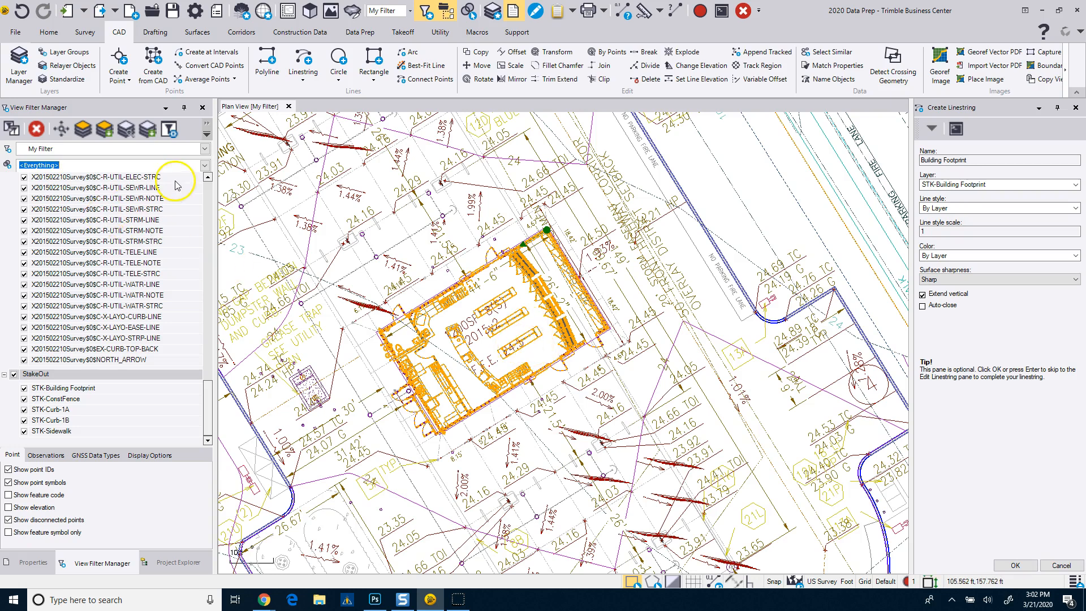
Set the view filter to hide all members of Grading Plan.dwg and display everything else
{"action": "left_click", "coordinate": [204, 166]}
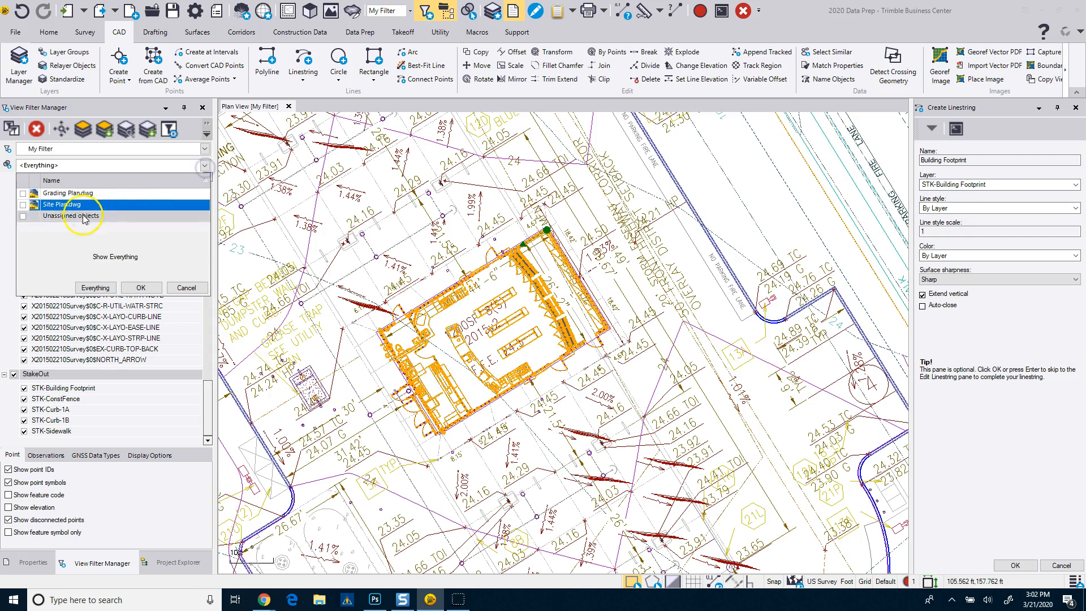
{"action": "left_click", "coordinate": [23, 194]}
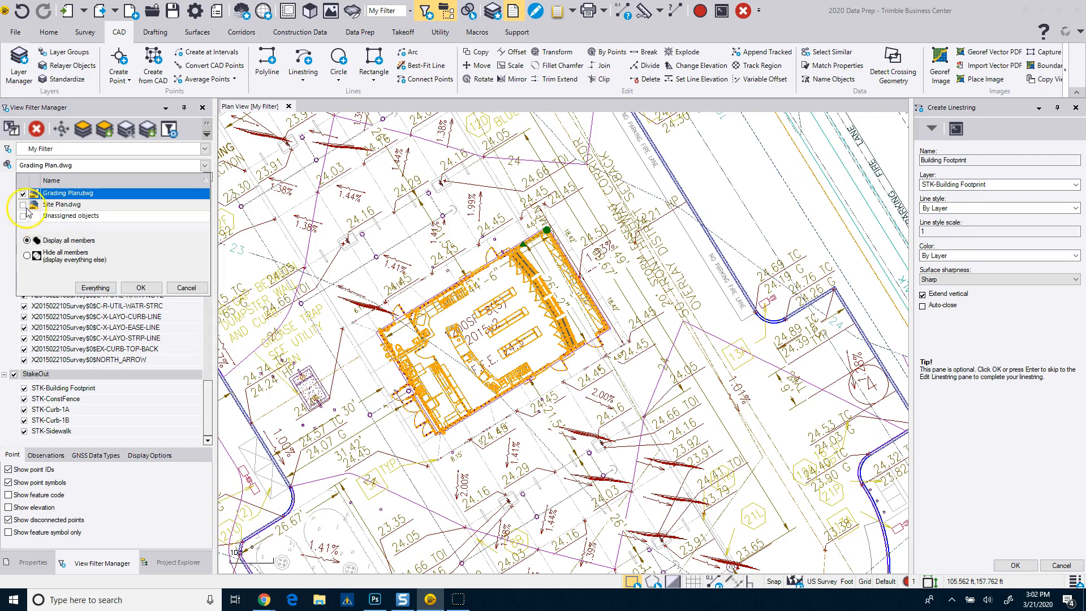
{"action": "left_click", "coordinate": [22, 205]}
{"action": "left_click", "coordinate": [23, 205]}
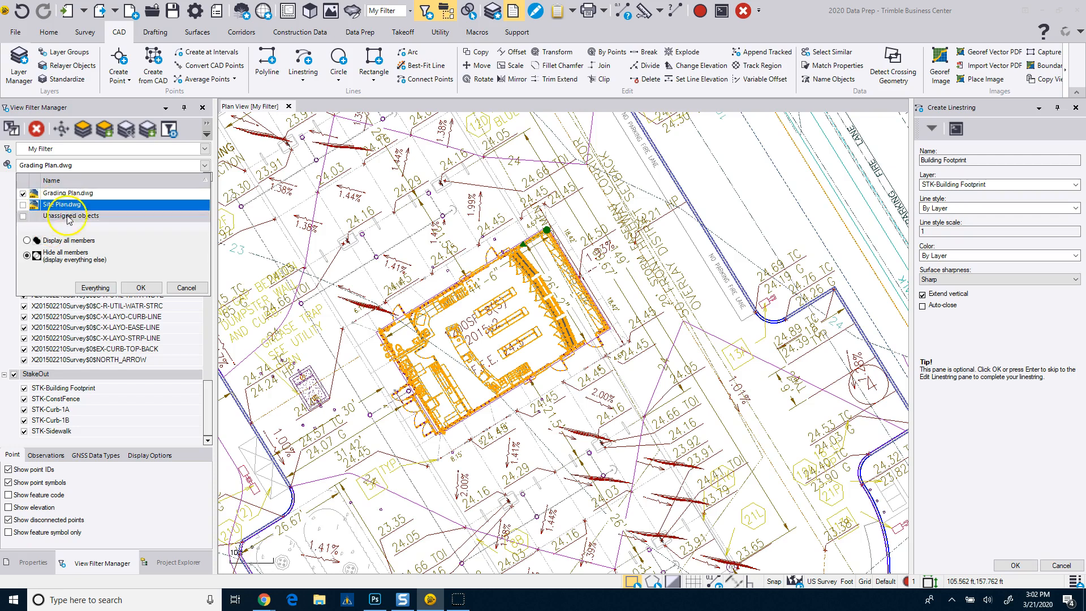
{"action": "left_click", "coordinate": [139, 287]}
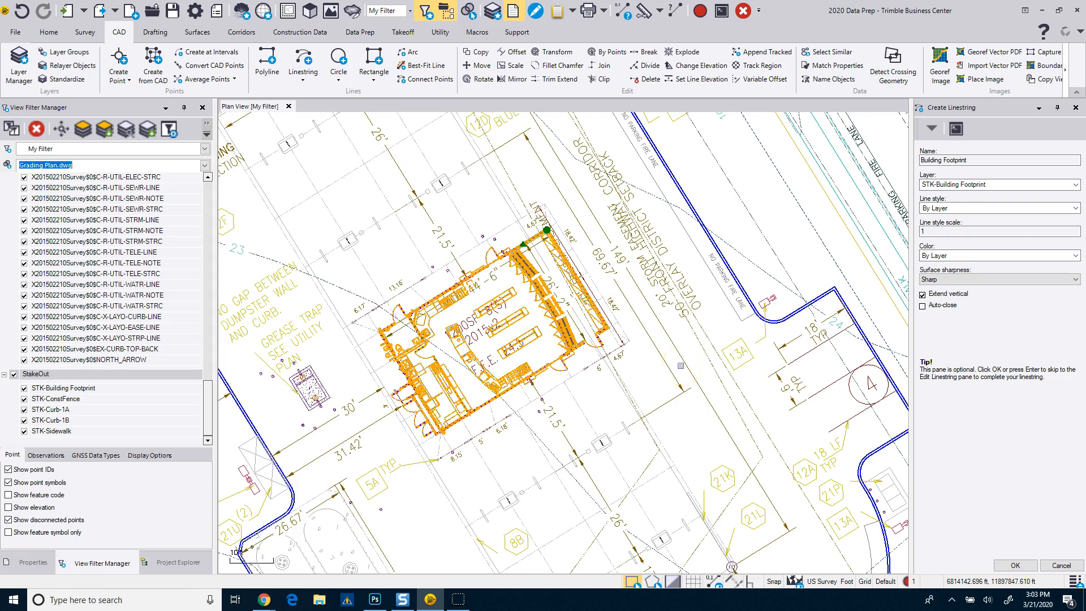
Accept the linestring settings and place its start point on the building's outer wall corner beside the restroom
{"action": "left_click", "coordinate": [1014, 566]}
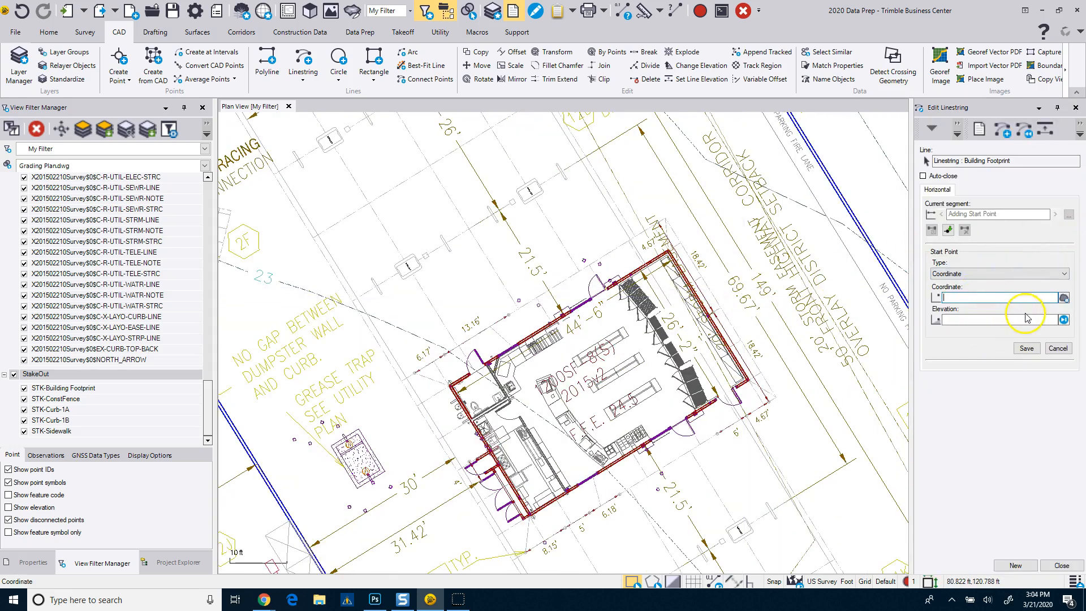
{"action": "left_click", "coordinate": [1064, 320]}
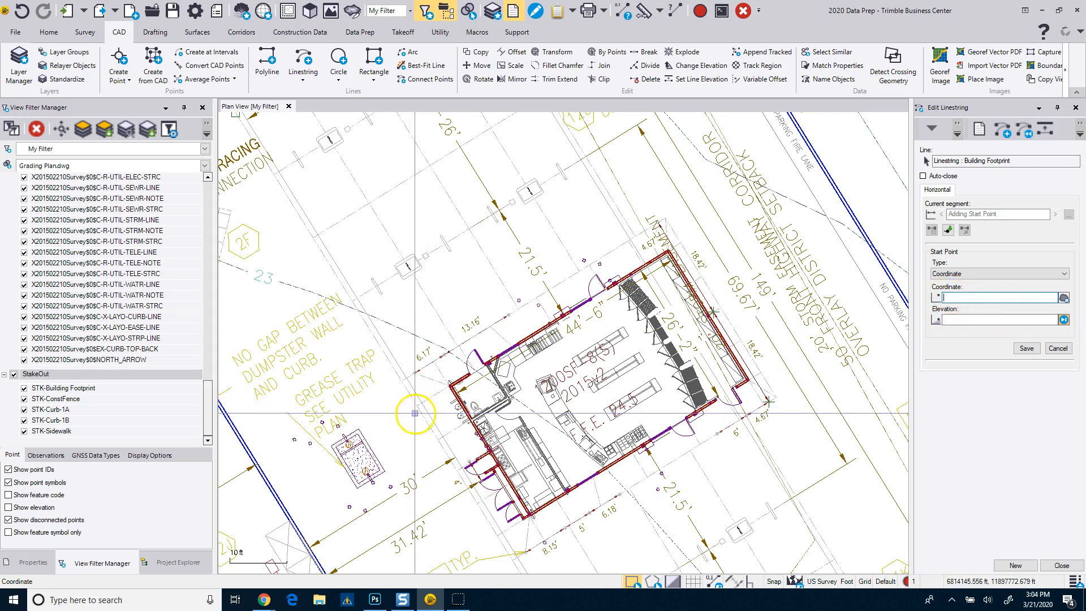
{"action": "scroll", "coordinate": [439, 395], "scroll_direction": "up", "scroll_amount": 5}
{"action": "scroll", "coordinate": [493, 317], "scroll_direction": "up", "scroll_amount": 8}
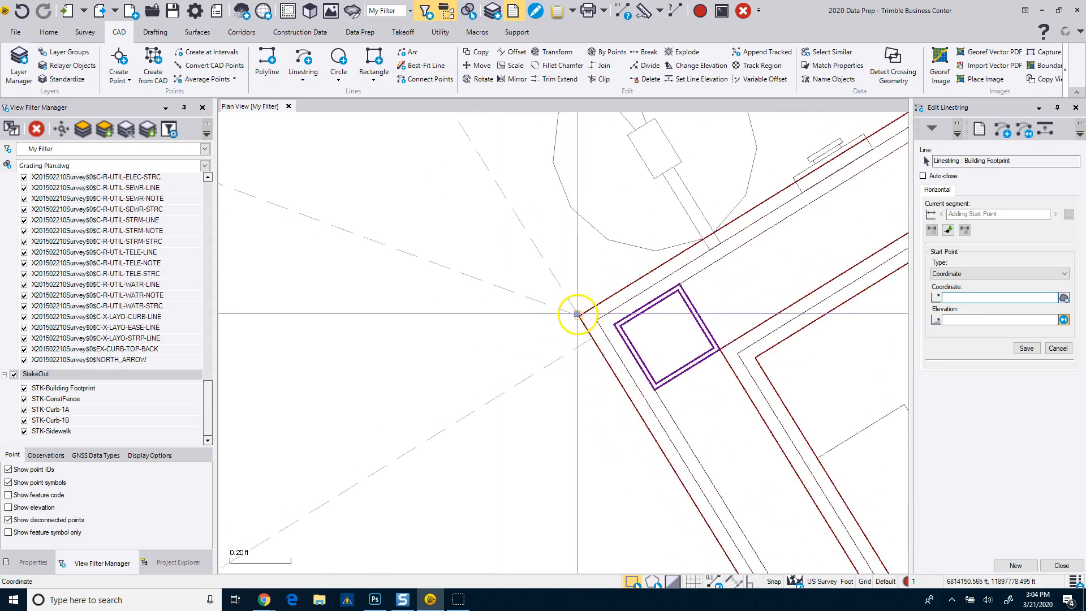
{"action": "left_click", "coordinate": [580, 317]}
Add a straight linestring segment along the building's 44'-6" front wall to the outer corner beside the 4.67' dimension
{"action": "scroll", "coordinate": [512, 357], "scroll_direction": "down", "scroll_amount": 2}
{"action": "scroll", "coordinate": [505, 363], "scroll_direction": "down", "scroll_amount": 3}
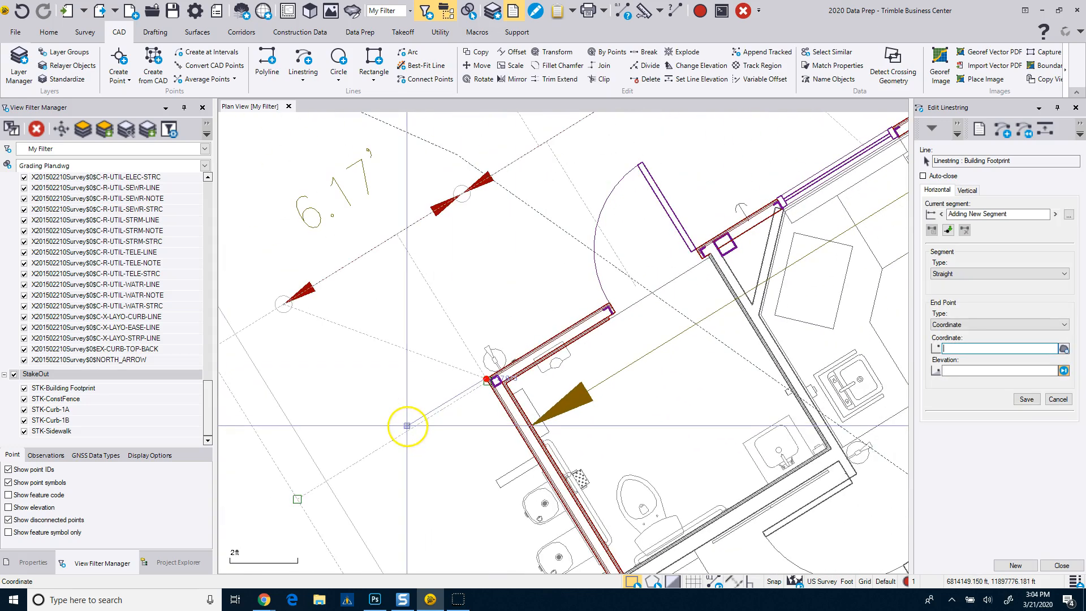
{"action": "scroll", "coordinate": [436, 431], "scroll_direction": "down", "scroll_amount": 3}
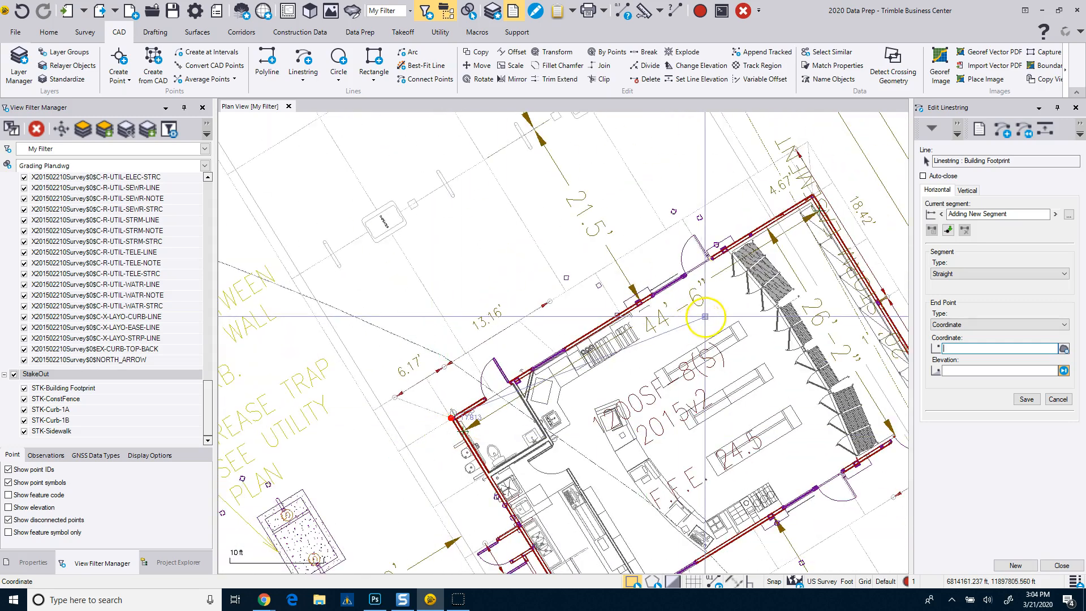
{"action": "middle_click_drag", "start_coordinate": [706, 315], "coordinate": [446, 424]}
{"action": "scroll", "coordinate": [535, 323], "scroll_direction": "up", "scroll_amount": 3}
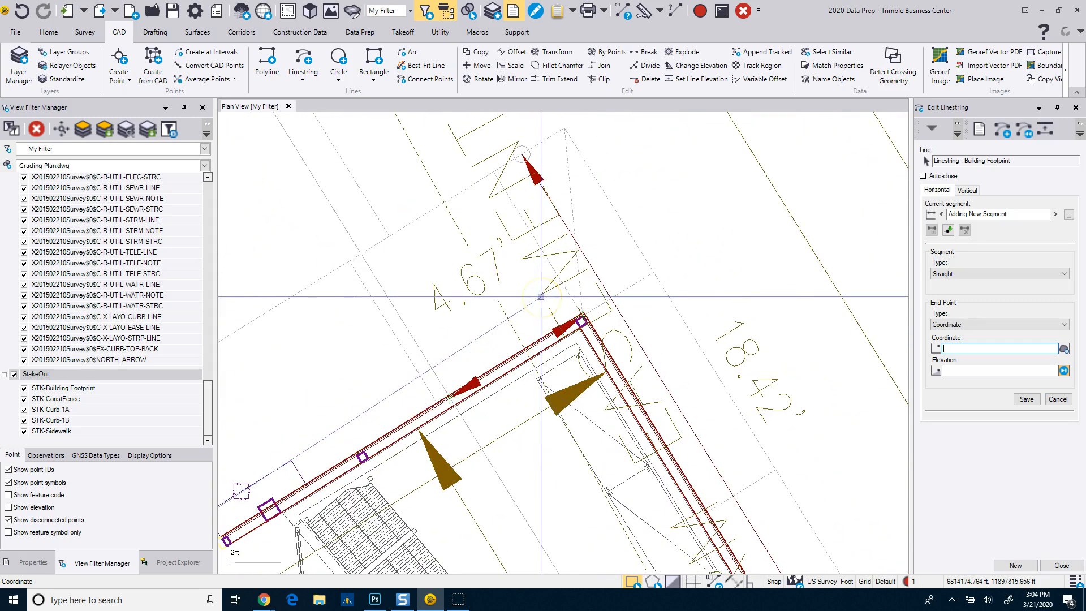
{"action": "scroll", "coordinate": [541, 297], "scroll_direction": "up", "scroll_amount": 3}
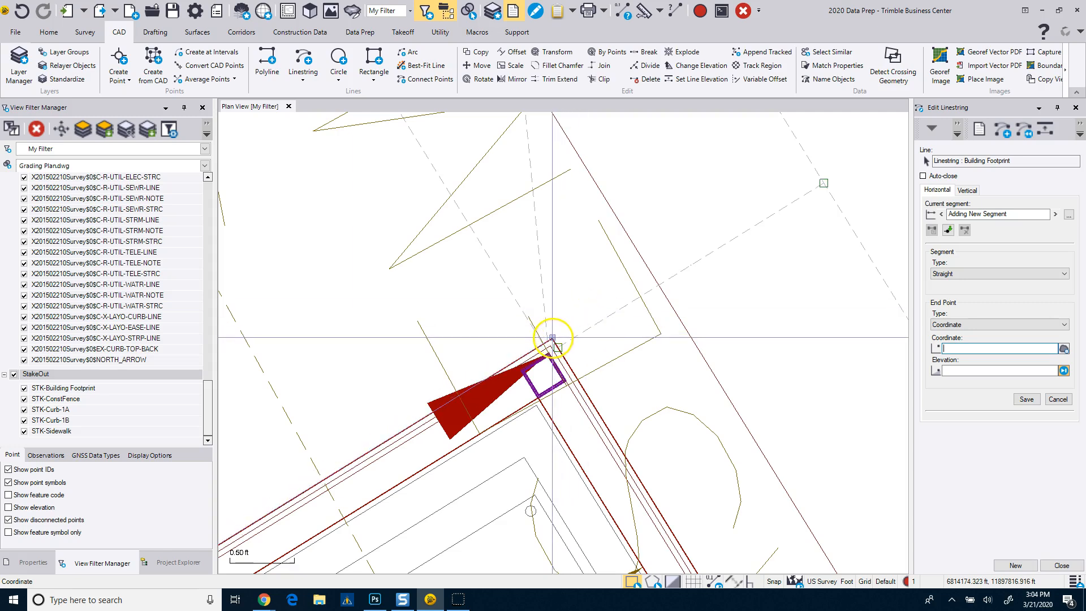
{"action": "scroll", "coordinate": [552, 338], "scroll_direction": "up", "scroll_amount": 3}
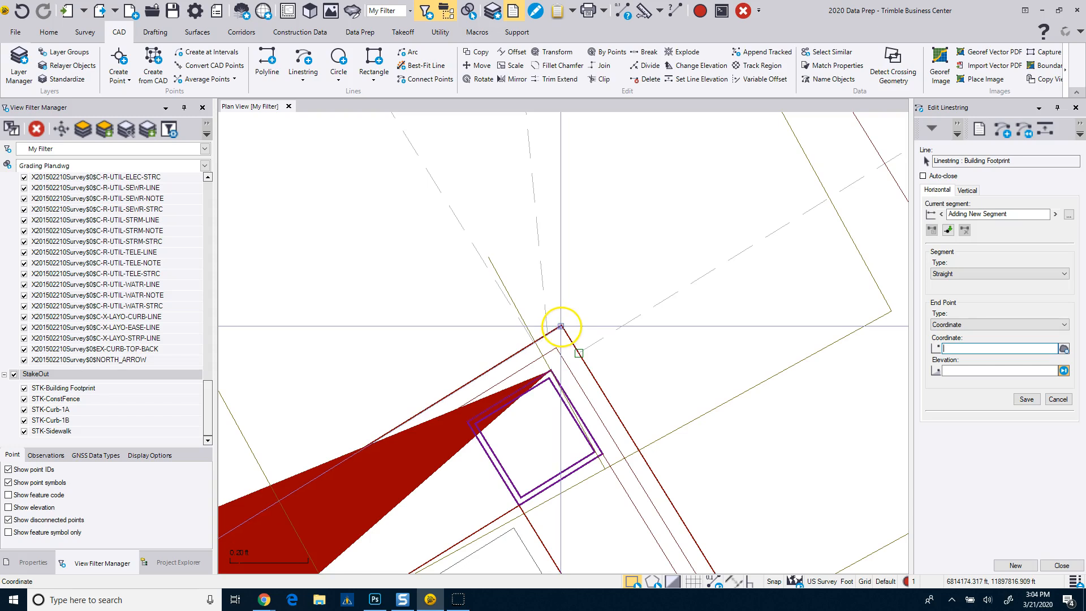
Add a straight segment along the outer wall behind the shelving to its far corner, near the 6' dimension
{"action": "scroll", "coordinate": [560, 326], "scroll_direction": "down", "scroll_amount": 5}
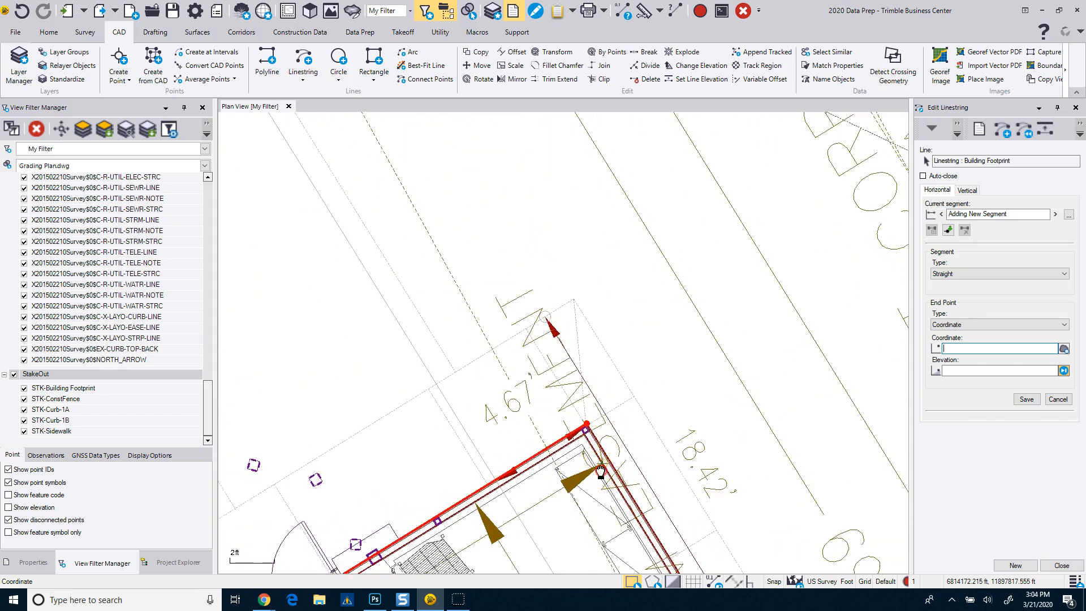
{"action": "middle_click_drag", "start_coordinate": [600, 472], "coordinate": [534, 253]}
{"action": "scroll", "coordinate": [534, 254], "scroll_direction": "down", "scroll_amount": 1}
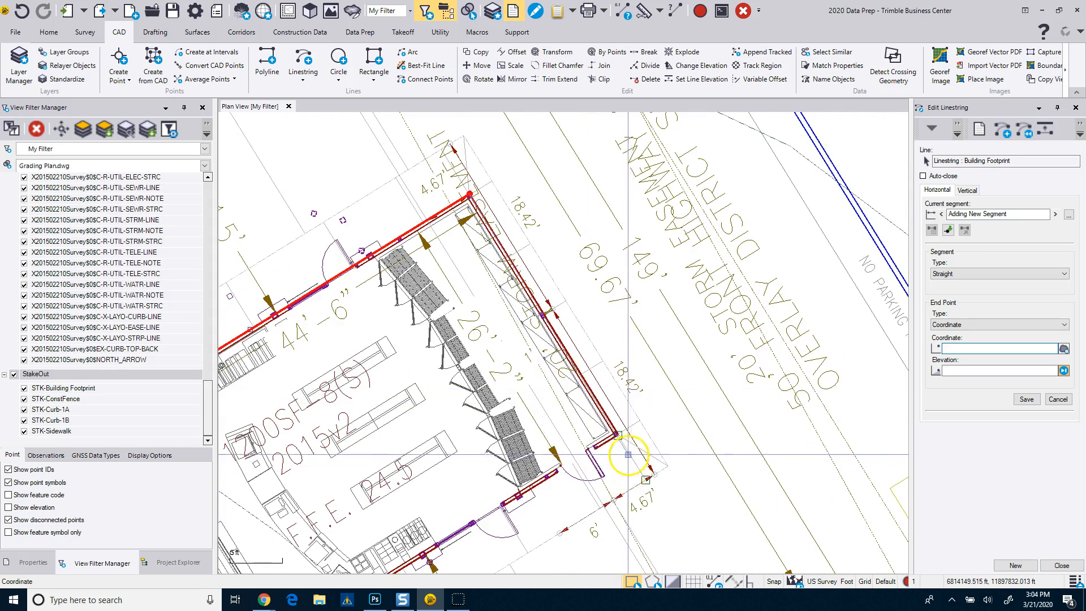
{"action": "scroll", "coordinate": [620, 435], "scroll_direction": "up", "scroll_amount": 4}
{"action": "scroll", "coordinate": [573, 326], "scroll_direction": "up", "scroll_amount": 3}
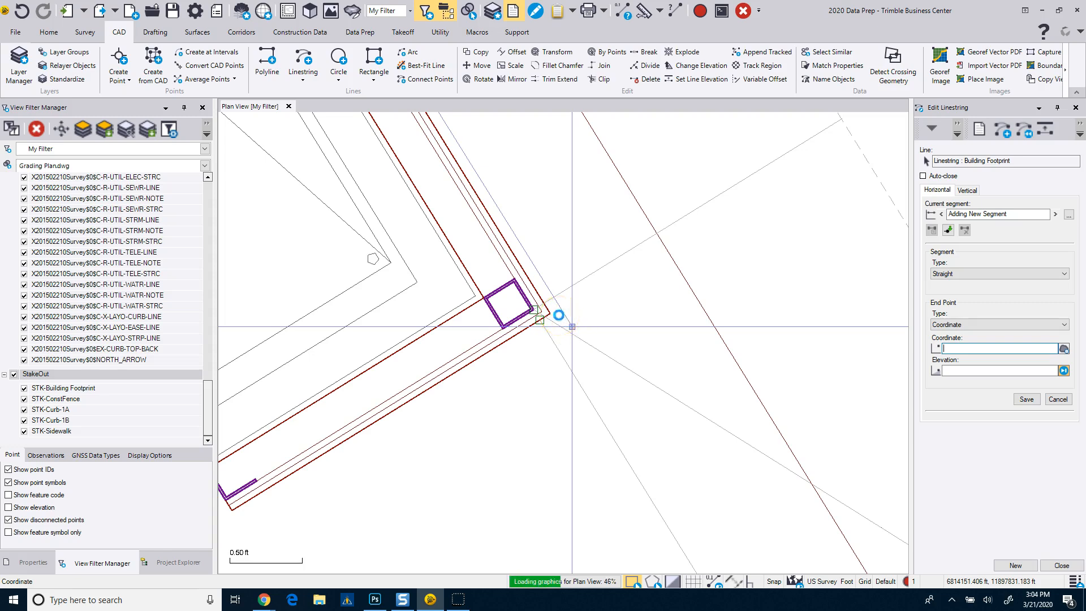
{"action": "scroll", "coordinate": [565, 319], "scroll_direction": "up", "scroll_amount": 3}
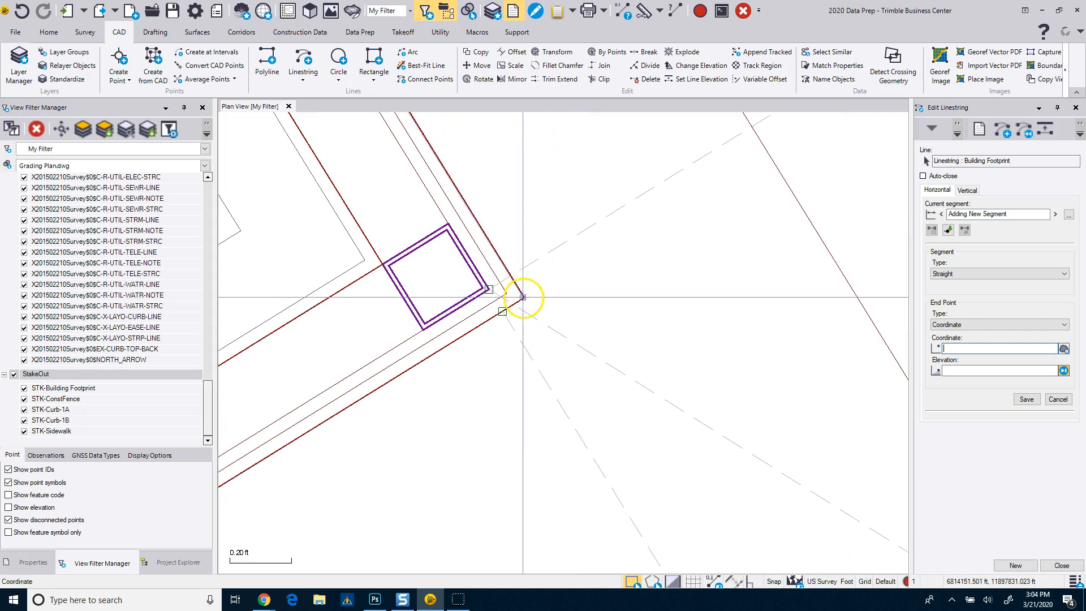
Add a straight segment along the long wall opposite the front to the outer corner of the exterior closet, near the 8.15' dimension
{"action": "scroll", "coordinate": [519, 308], "scroll_direction": "down", "scroll_amount": 10}
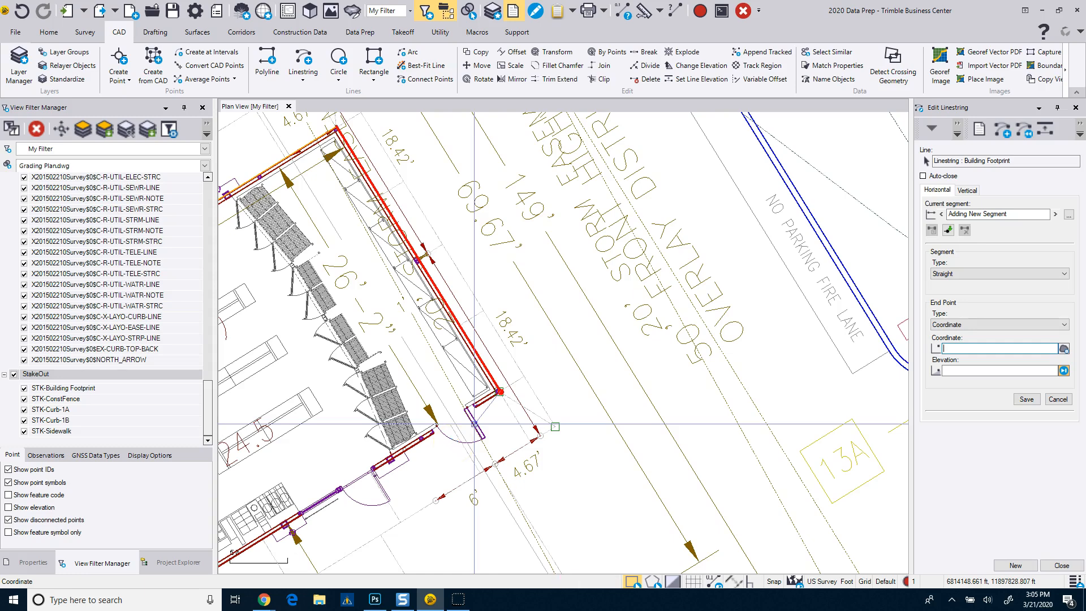
{"action": "scroll", "coordinate": [453, 443], "scroll_direction": "down", "scroll_amount": 4}
{"action": "middle_click_drag", "start_coordinate": [423, 465], "coordinate": [654, 305]}
{"action": "scroll", "coordinate": [532, 376], "scroll_direction": "up", "scroll_amount": 4}
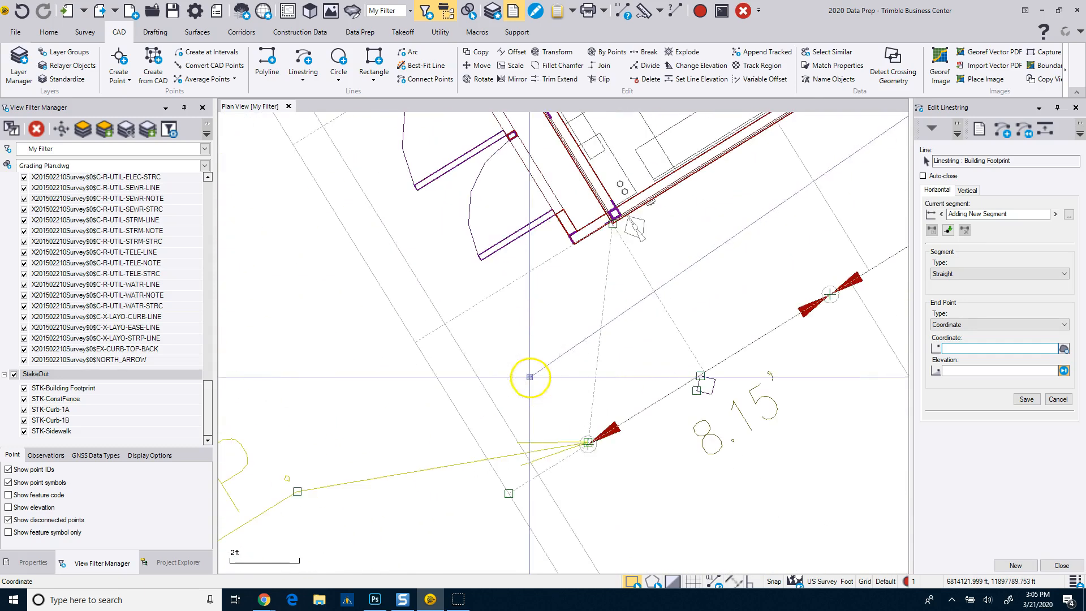
{"action": "scroll", "coordinate": [603, 236], "scroll_direction": "up", "scroll_amount": 2}
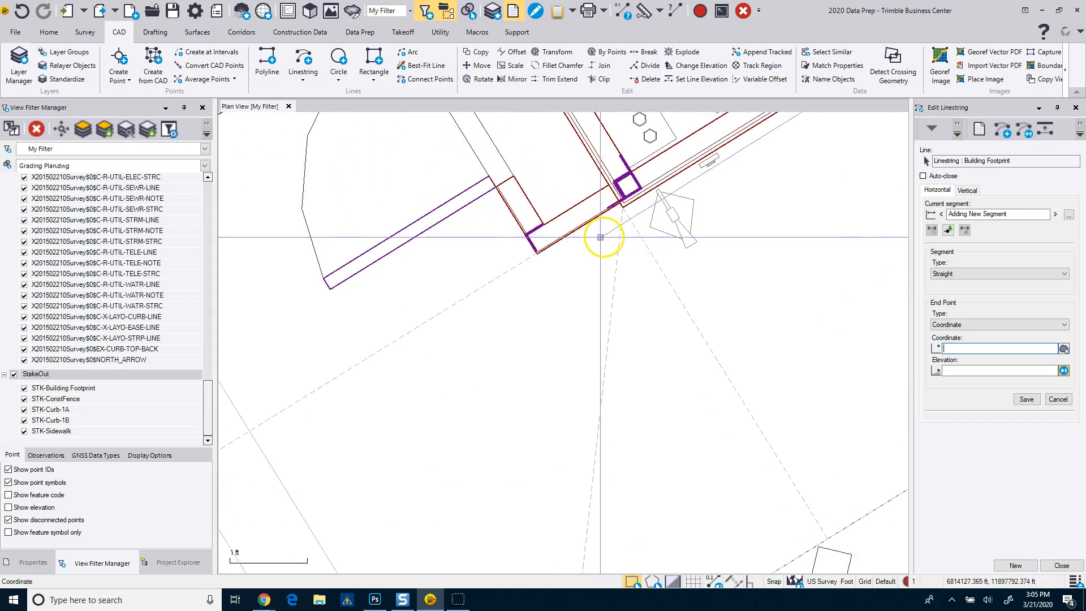
{"action": "left_click", "coordinate": [536, 254]}
Add a segment across the exterior closet's door openings to its end wall and a short segment back to the main building wall
{"action": "scroll", "coordinate": [526, 305], "scroll_direction": "down", "scroll_amount": 7}
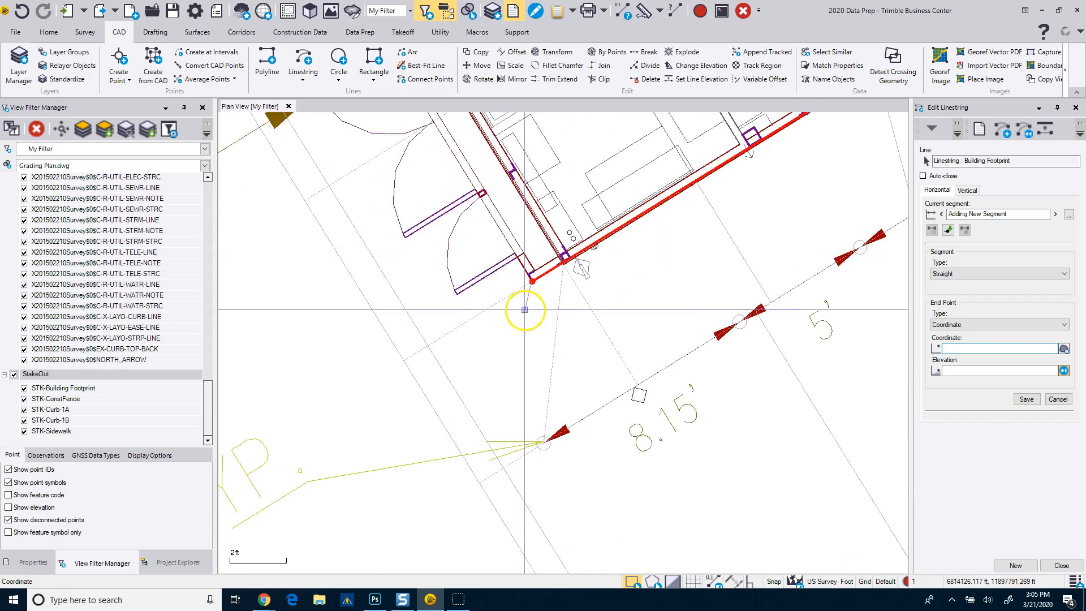
{"action": "scroll", "coordinate": [444, 184], "scroll_direction": "up", "scroll_amount": 2}
{"action": "scroll", "coordinate": [452, 192], "scroll_direction": "up", "scroll_amount": 6}
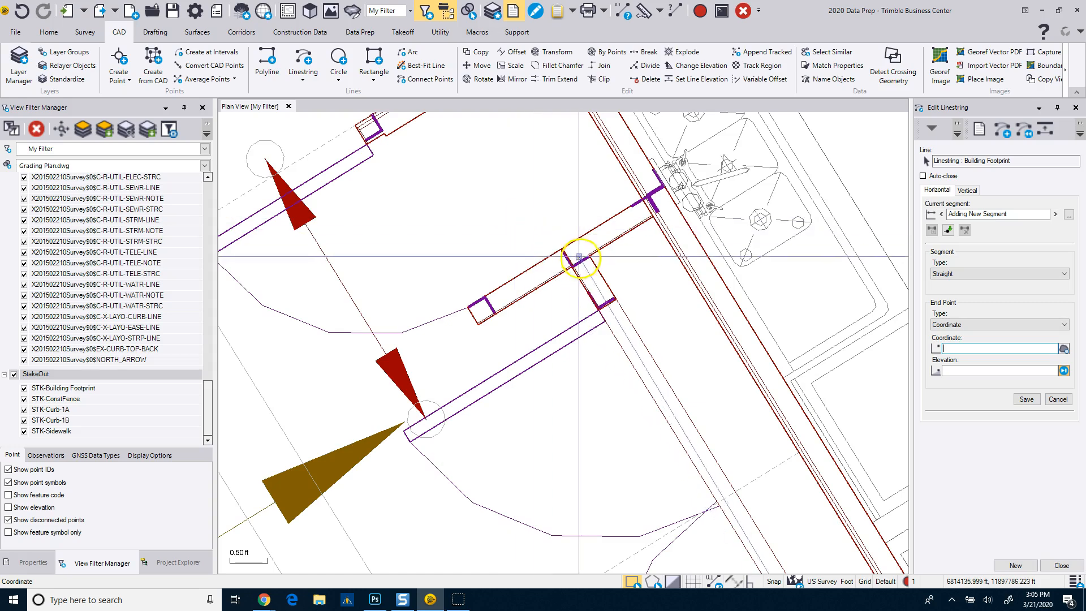
{"action": "scroll", "coordinate": [565, 251], "scroll_direction": "down", "scroll_amount": 5}
{"action": "scroll", "coordinate": [543, 255], "scroll_direction": "up", "scroll_amount": 4}
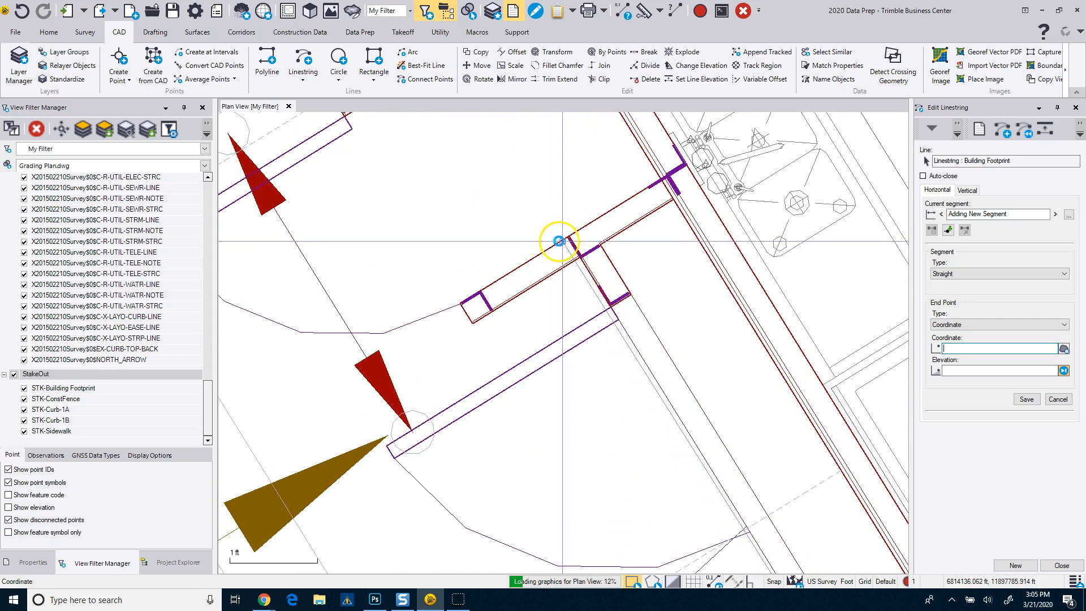
{"action": "scroll", "coordinate": [559, 242], "scroll_direction": "up", "scroll_amount": 5}
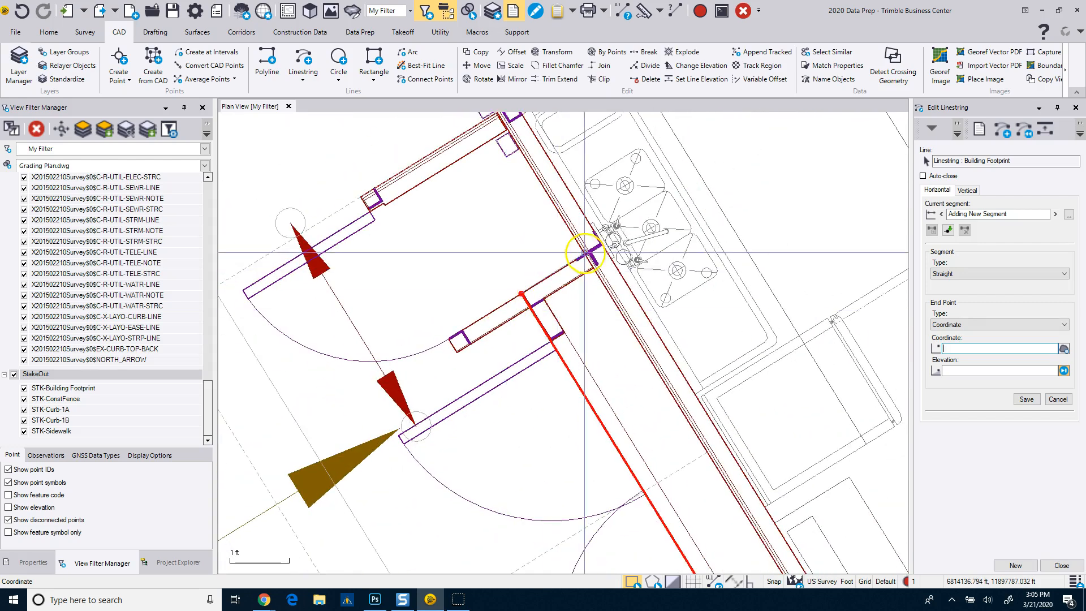
{"action": "scroll", "coordinate": [584, 252], "scroll_direction": "up", "scroll_amount": 2}
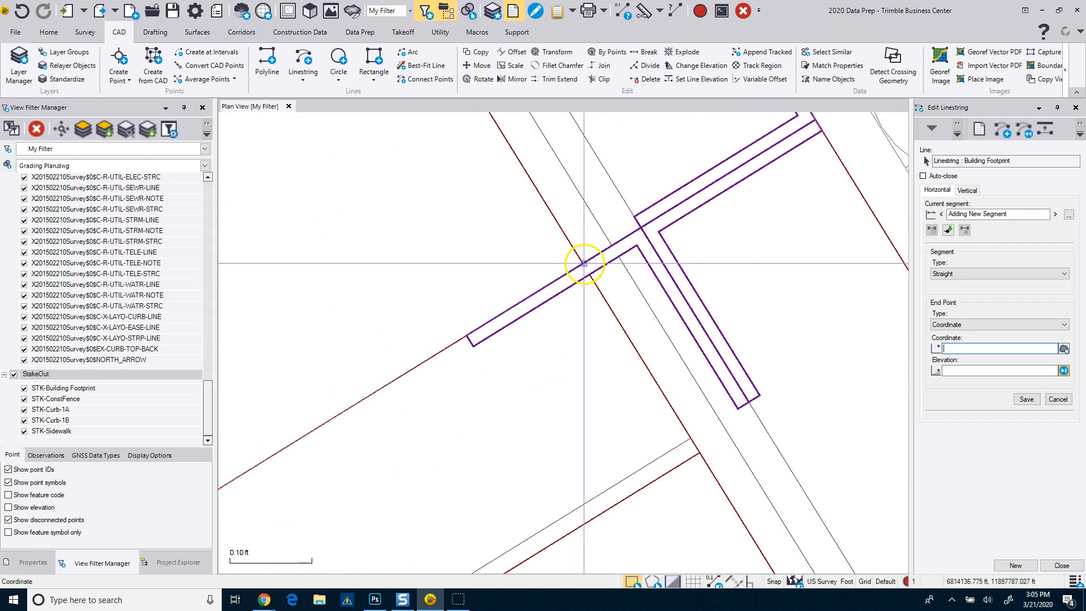
{"action": "left_click", "coordinate": [584, 264]}
Auto-close the Building Footprint linestring back to its start point beside the restroom and finish editing it
{"action": "scroll", "coordinate": [527, 297], "scroll_direction": "down", "scroll_amount": 8}
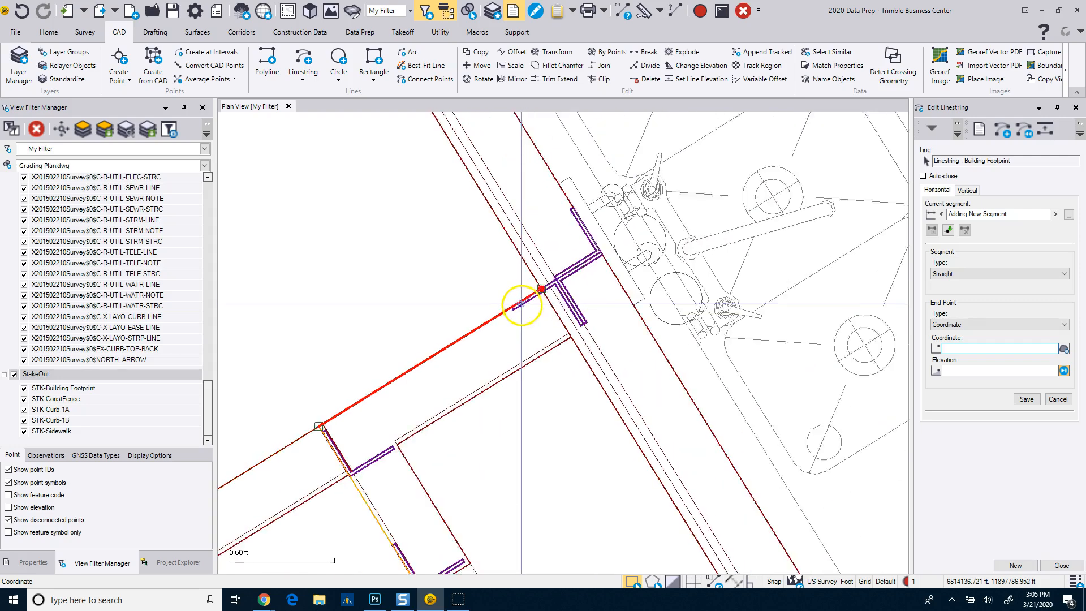
{"action": "middle_click_drag", "start_coordinate": [428, 189], "coordinate": [505, 410]}
{"action": "scroll", "coordinate": [433, 325], "scroll_direction": "down", "scroll_amount": 2}
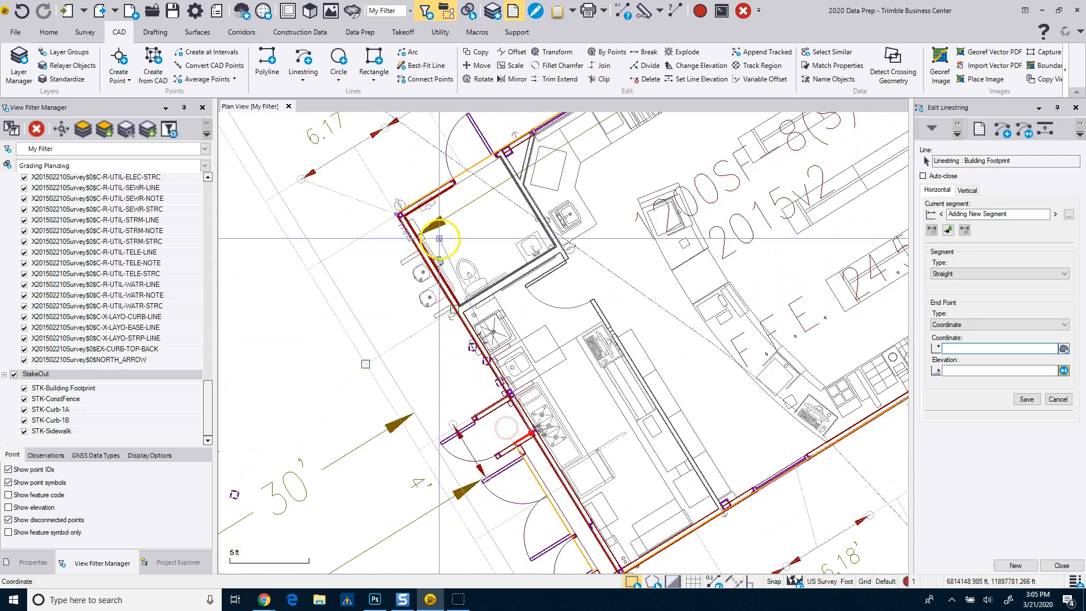
{"action": "left_click", "coordinate": [923, 176]}
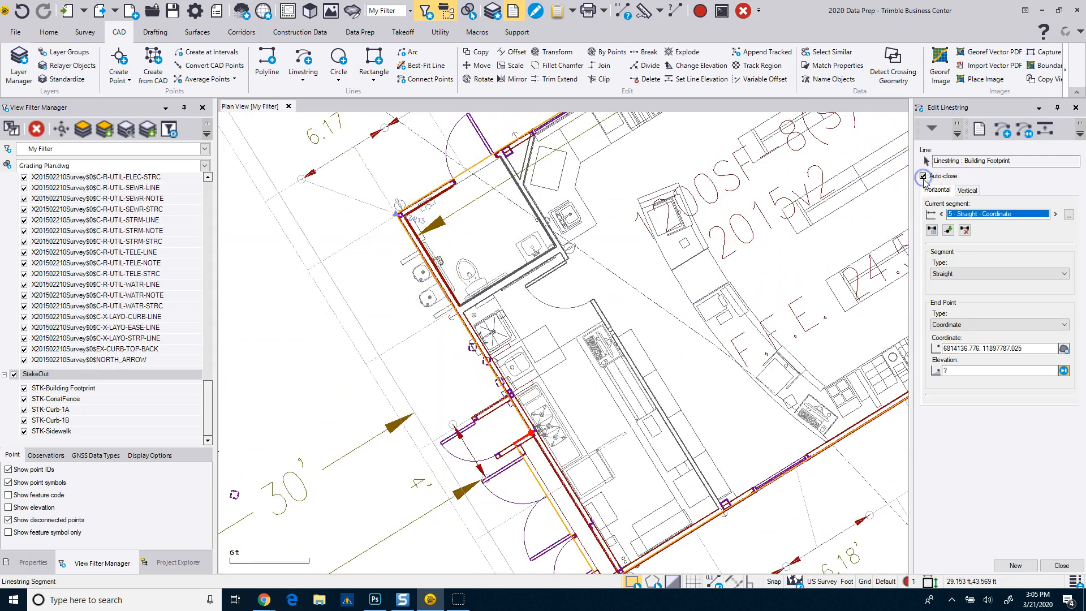
{"action": "left_click", "coordinate": [1066, 565]}
Select the FloorPlan_1200_V2 block reference inside the traced building footprint
{"action": "scroll", "coordinate": [700, 398], "scroll_direction": "down", "scroll_amount": 4}
{"action": "middle_click_drag", "start_coordinate": [756, 368], "coordinate": [548, 410]}
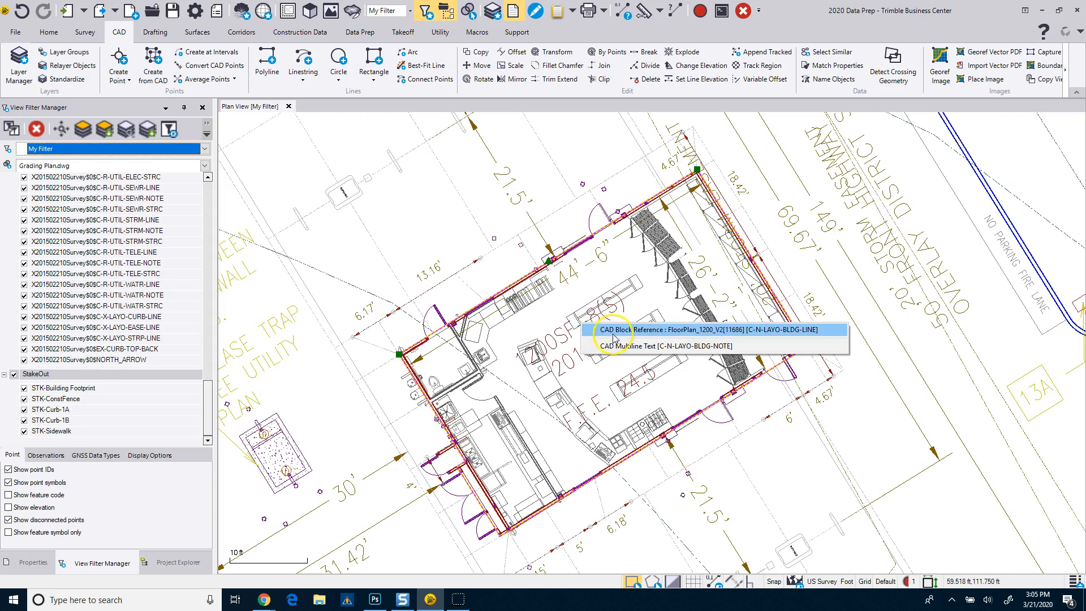
{"action": "left_click", "coordinate": [614, 330]}
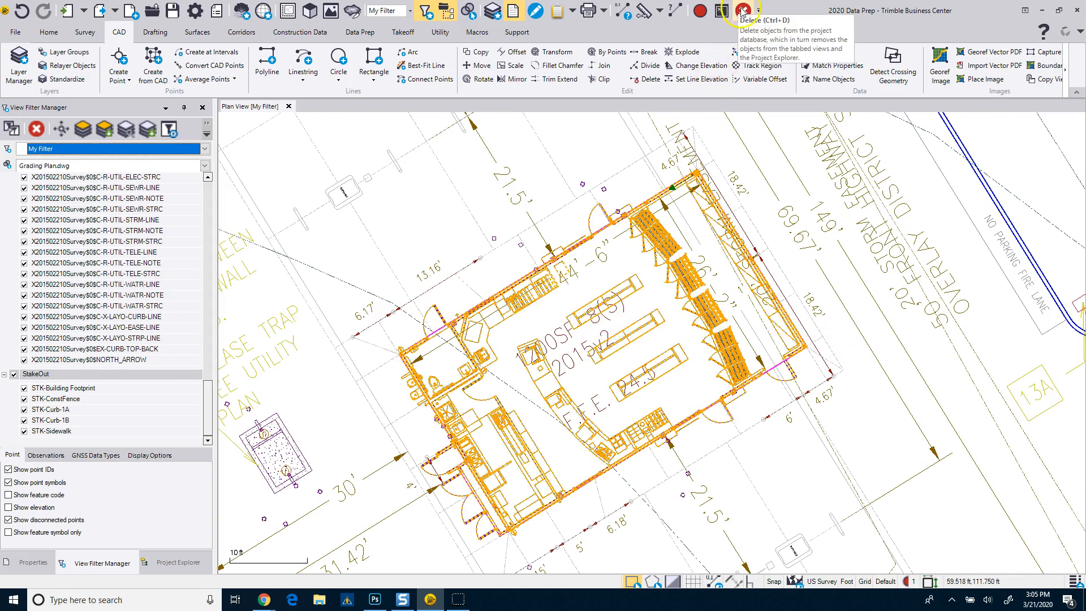